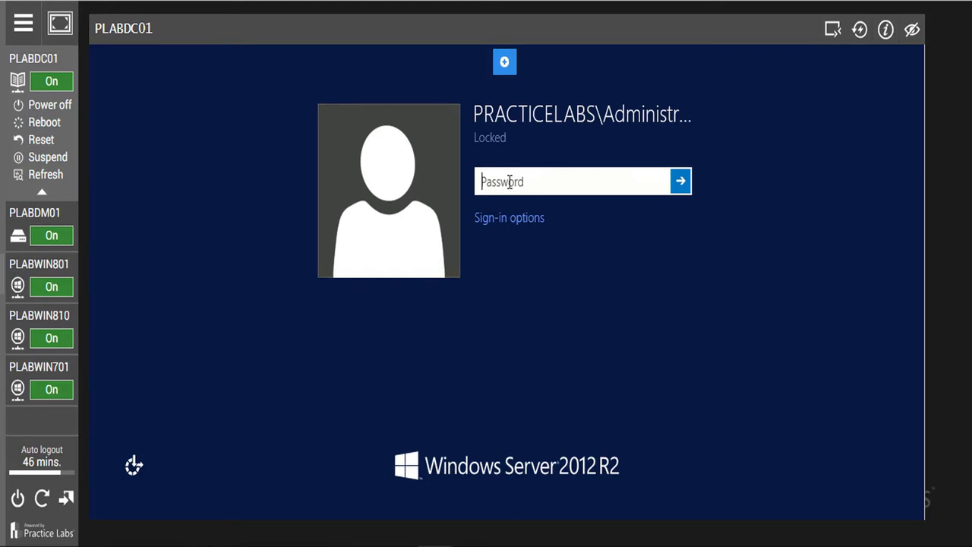
# Step: Sign in as Administrator with the account password and search Start for 'action ce'
pyautogui.write('Password')
pyautogui.press('Return')
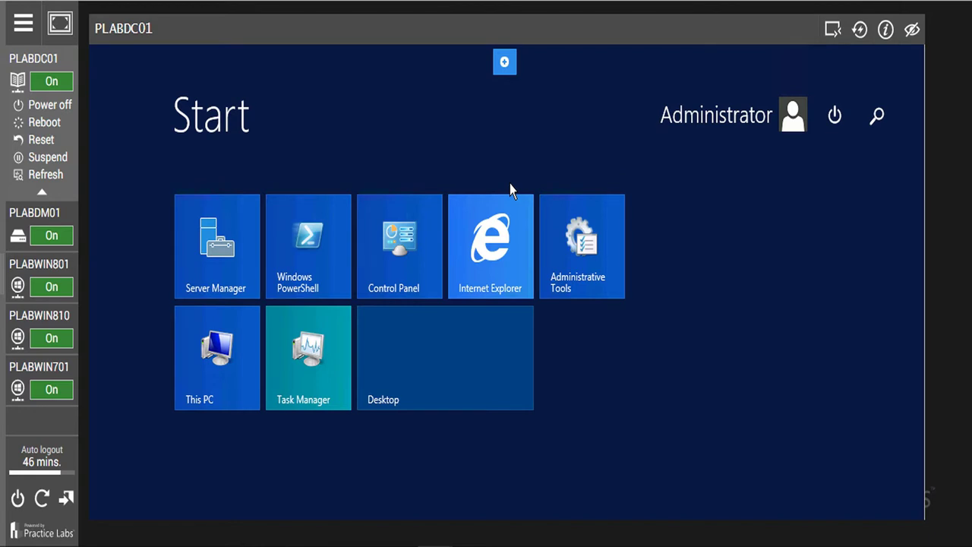
pyautogui.write('actio')
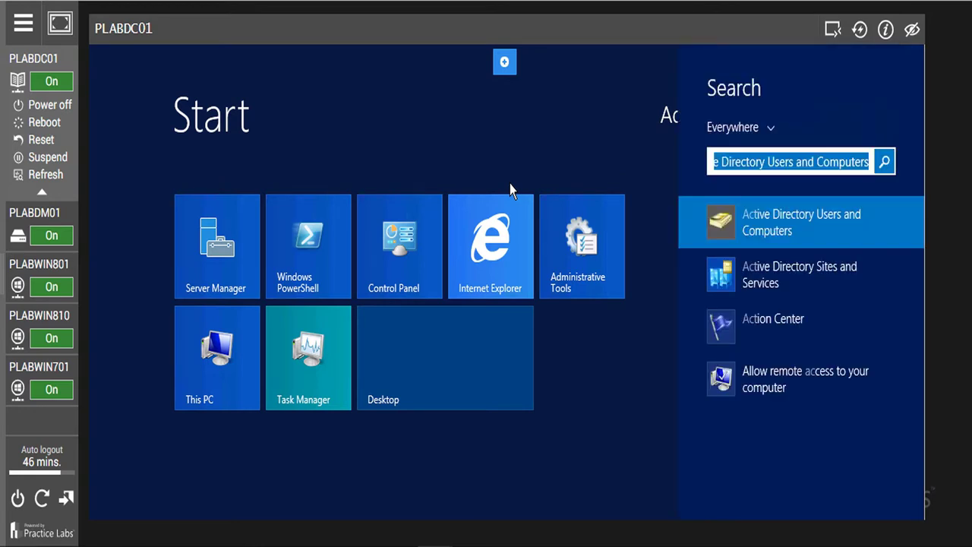
pyautogui.write('n ce')
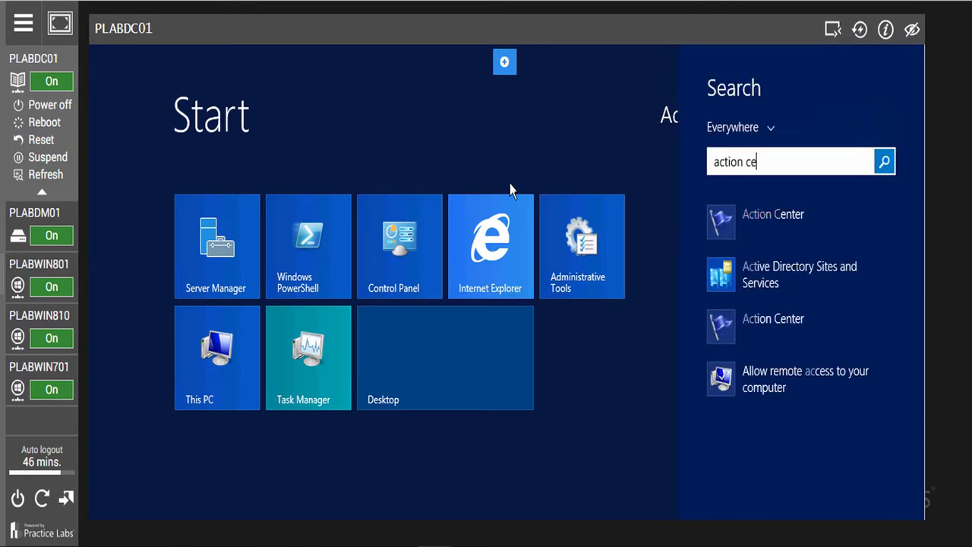
# Step: Open Action Center, review the Maintenance and Security sections, then go to Windows Update
pyautogui.click(772, 219)
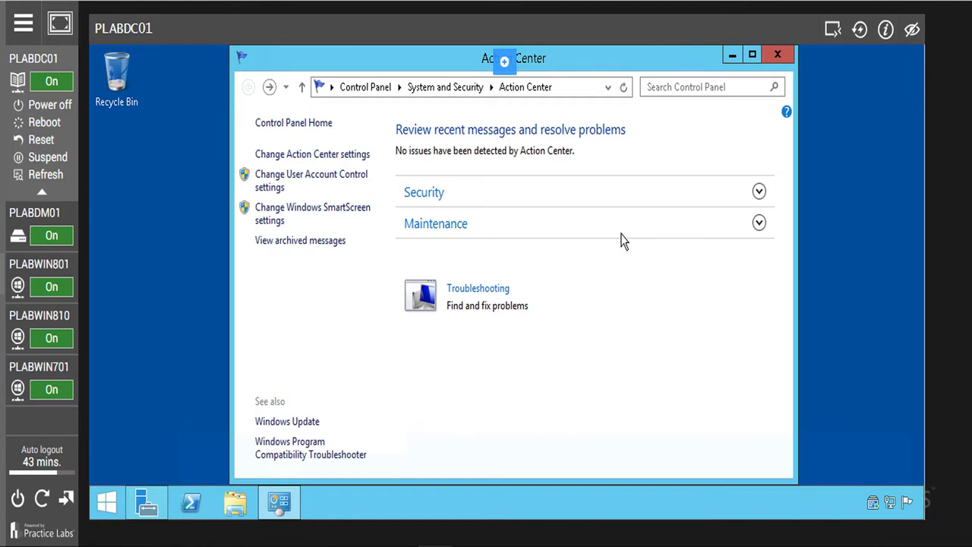
pyautogui.click(759, 225)
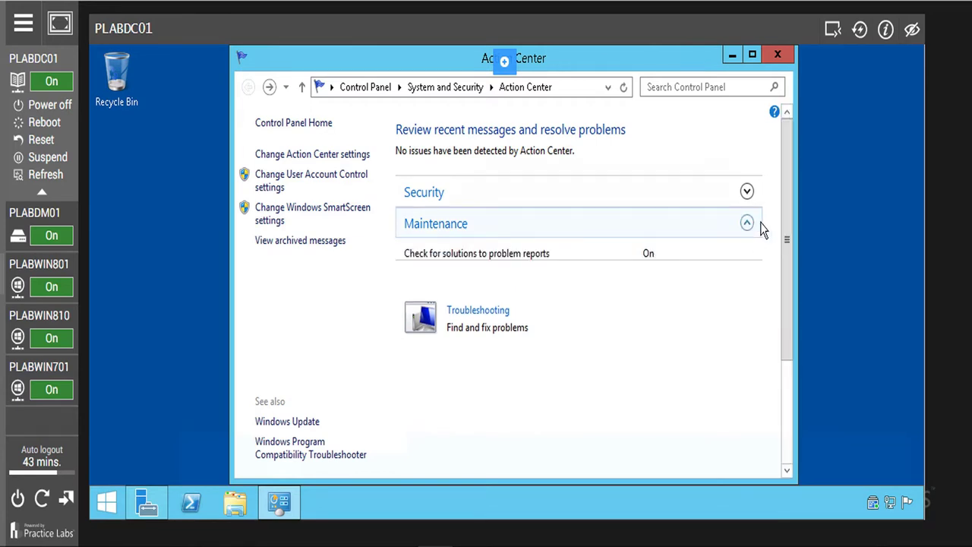
pyautogui.click(747, 224)
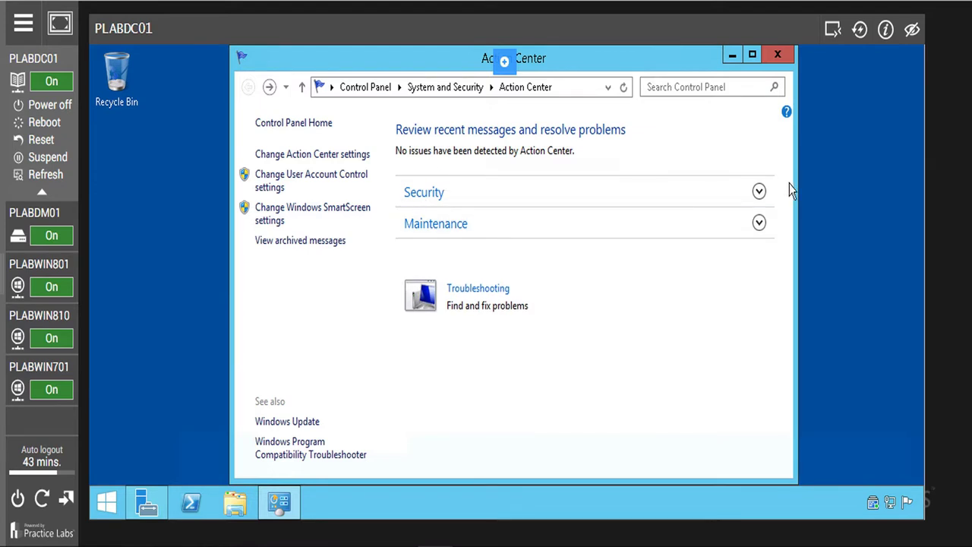
pyautogui.click(758, 194)
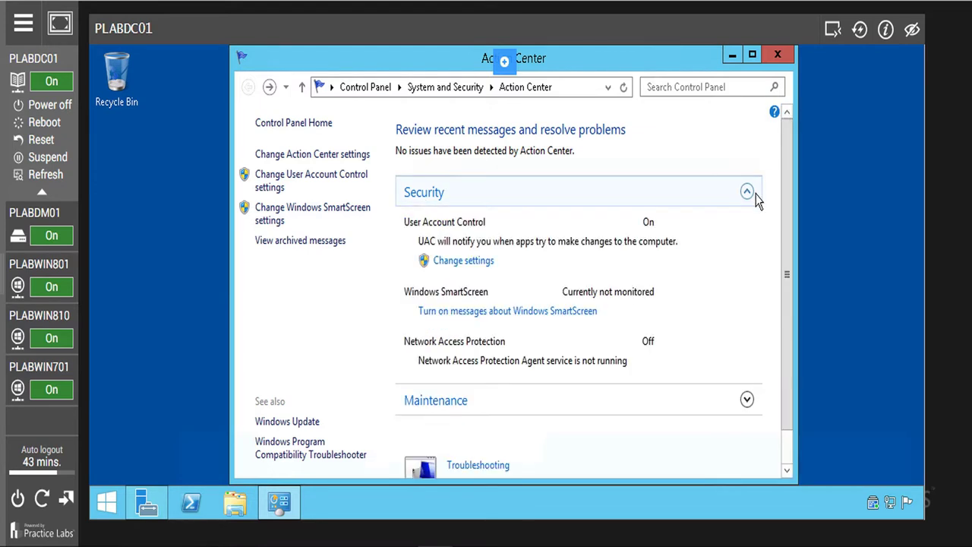
pyautogui.click(747, 193)
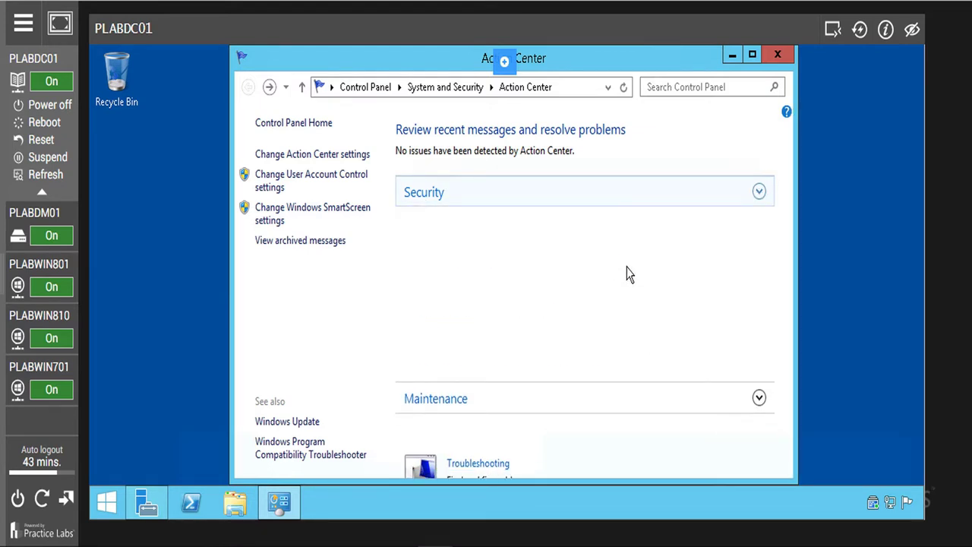
pyautogui.click(294, 425)
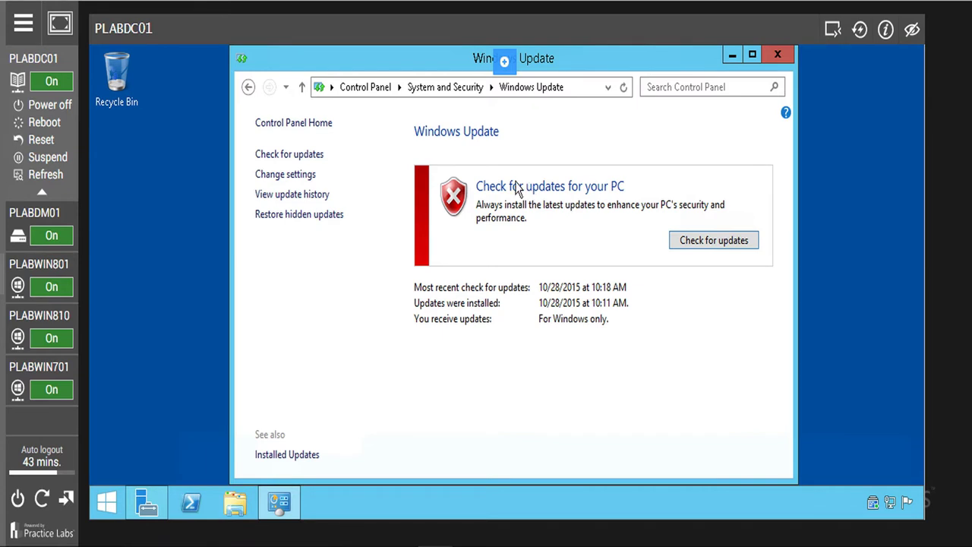
# Step: Start an update check and set important updates to 'Install updates automatically (recommended)'
pyautogui.click(713, 242)
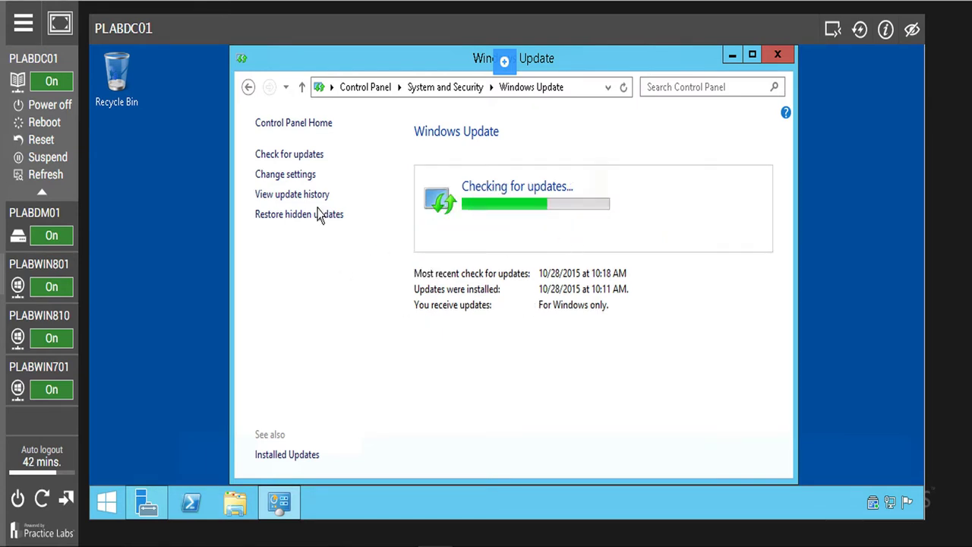
pyautogui.click(275, 179)
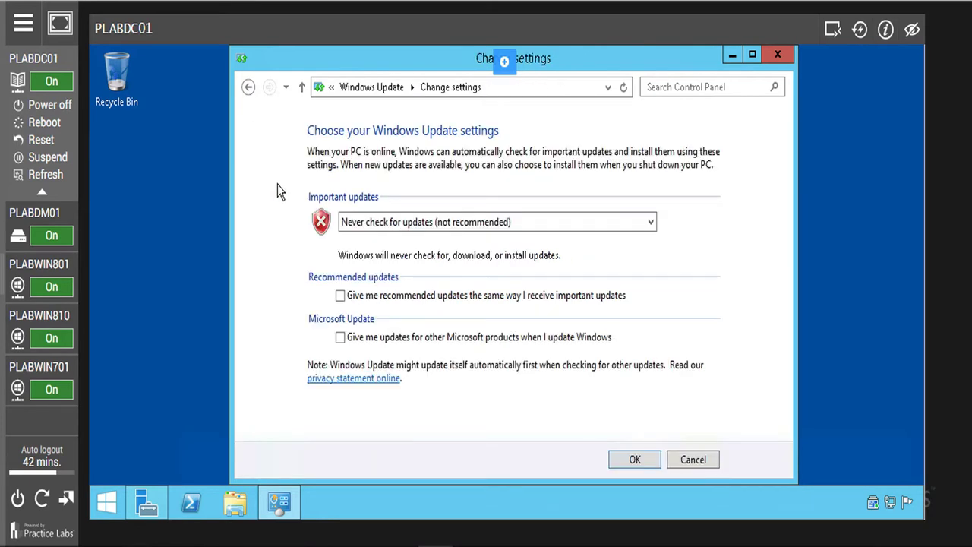
pyautogui.click(651, 223)
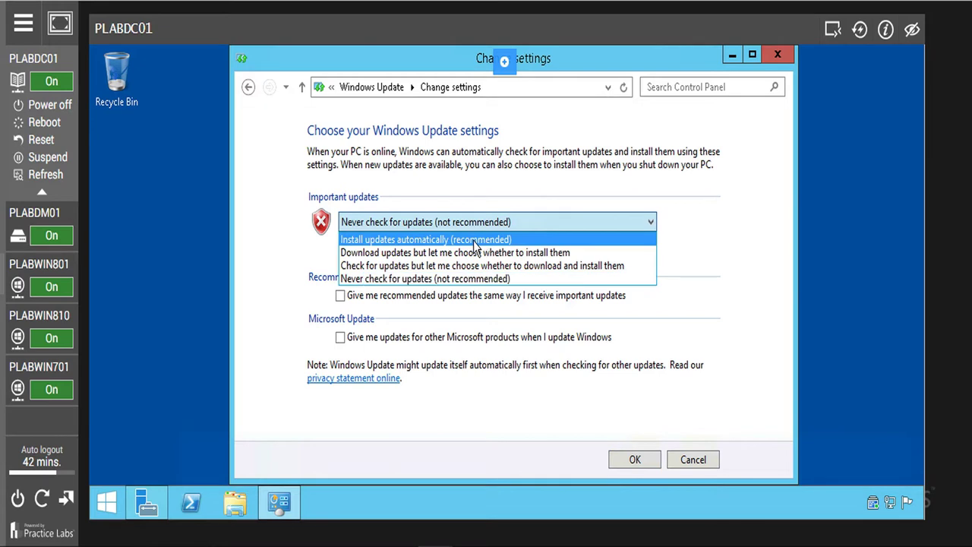
pyautogui.click(474, 241)
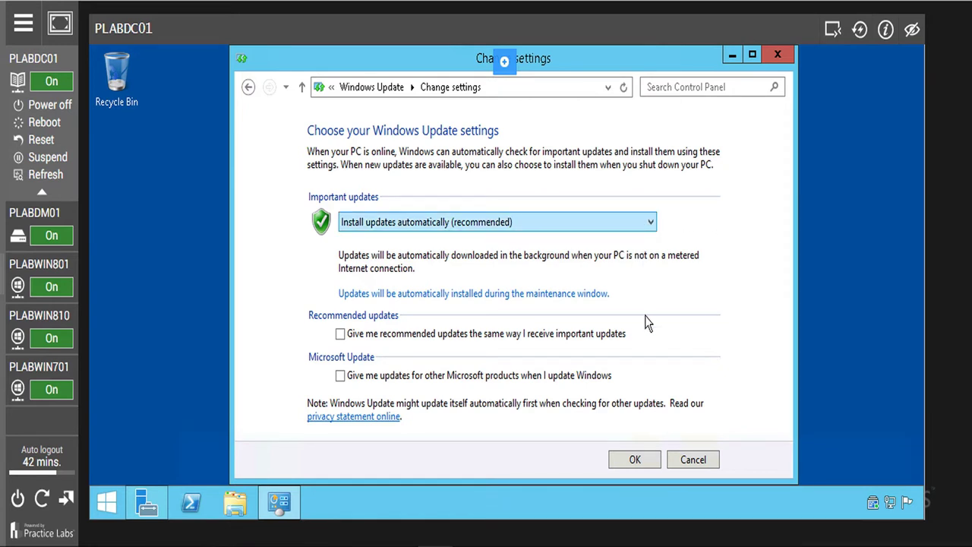
pyautogui.click(624, 465)
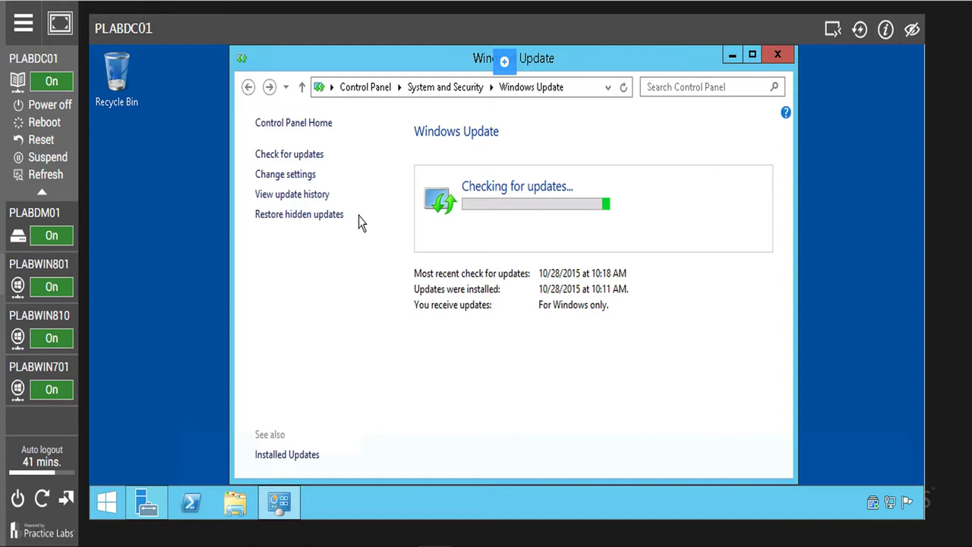
# Step: View the Troubleshooting history showing the Windows Network Diagnostics run, then close the window
pyautogui.click(247, 87)
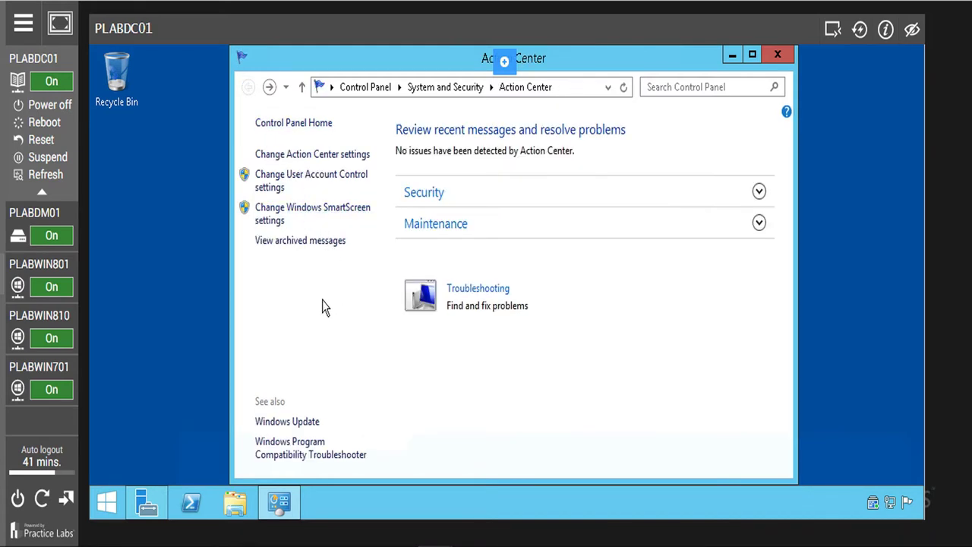
pyautogui.click(486, 290)
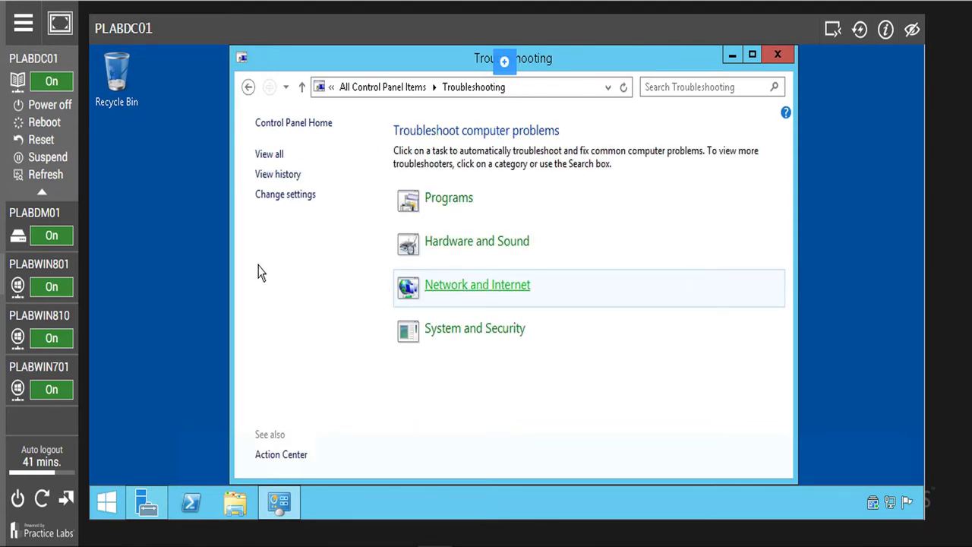
pyautogui.click(279, 178)
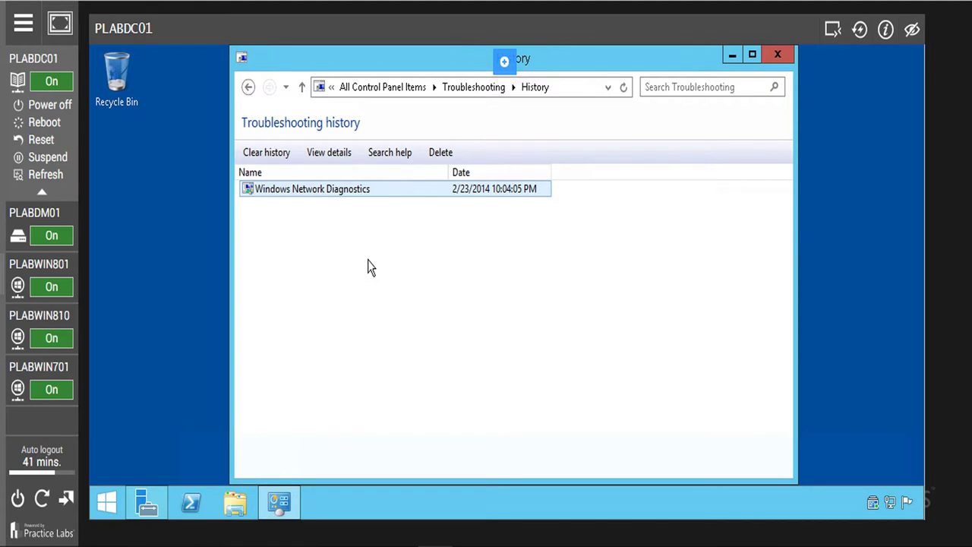
pyautogui.click(778, 56)
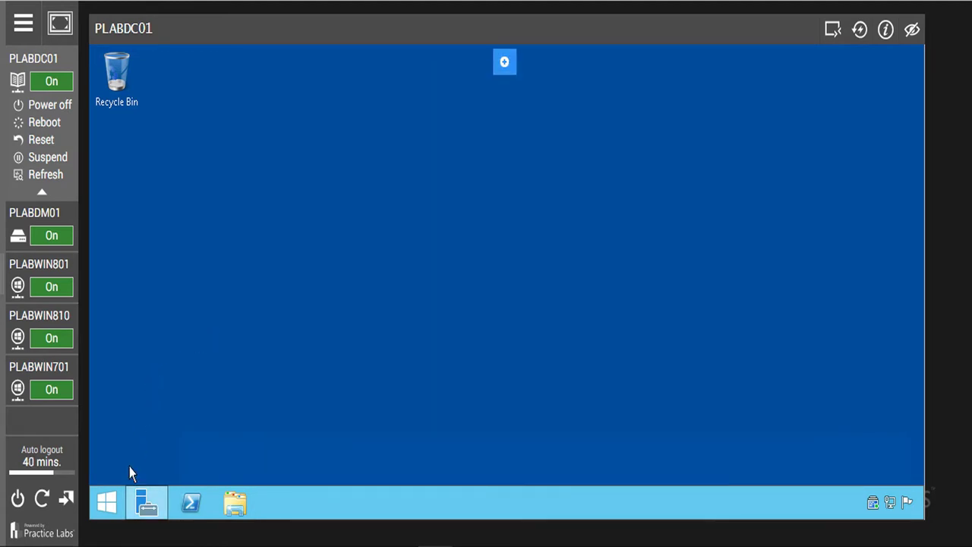
# Step: Open Reliability Monitor from the Start screen to view the reliability history chart
pyautogui.click(108, 503)
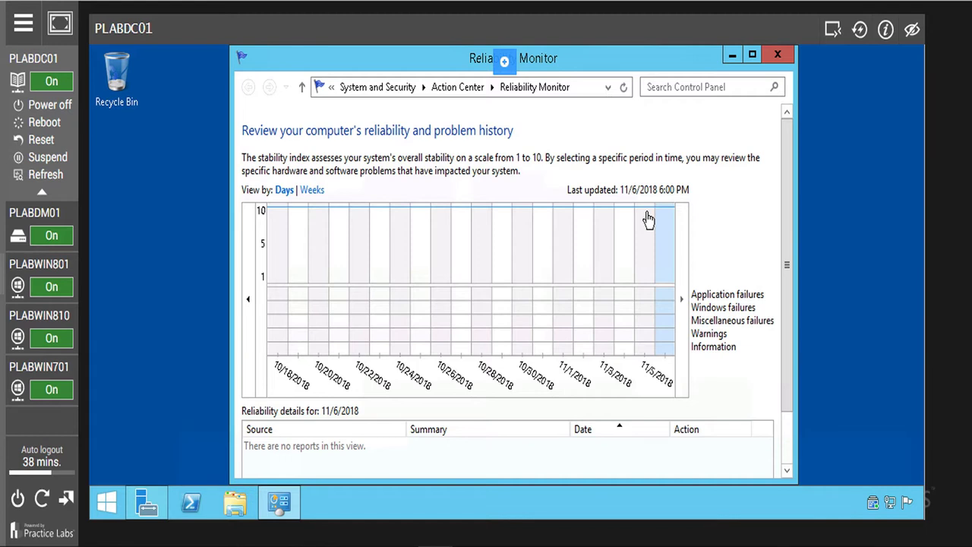
pyautogui.moveTo(278, 502)
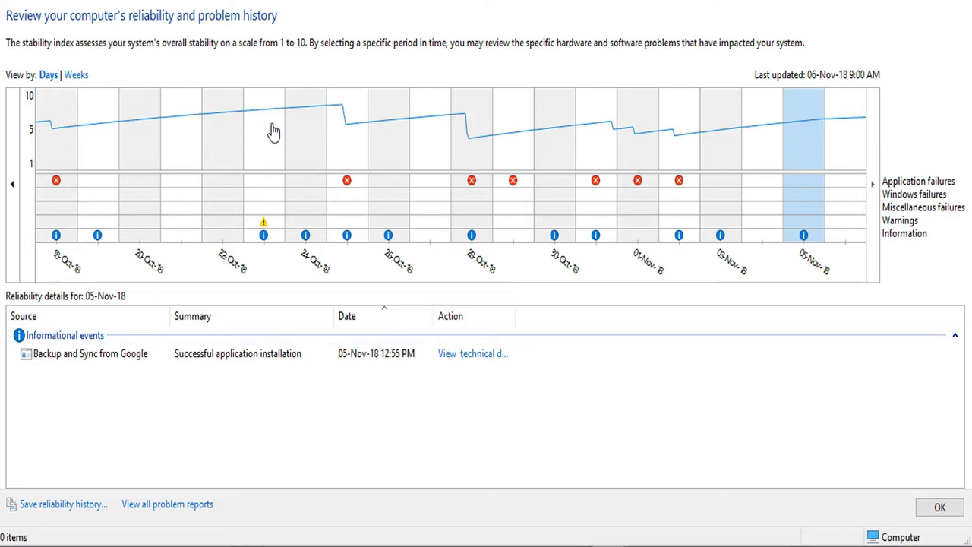
# Step: Show the 02-Nov reliability event details in the stability chart
pyautogui.click(678, 183)
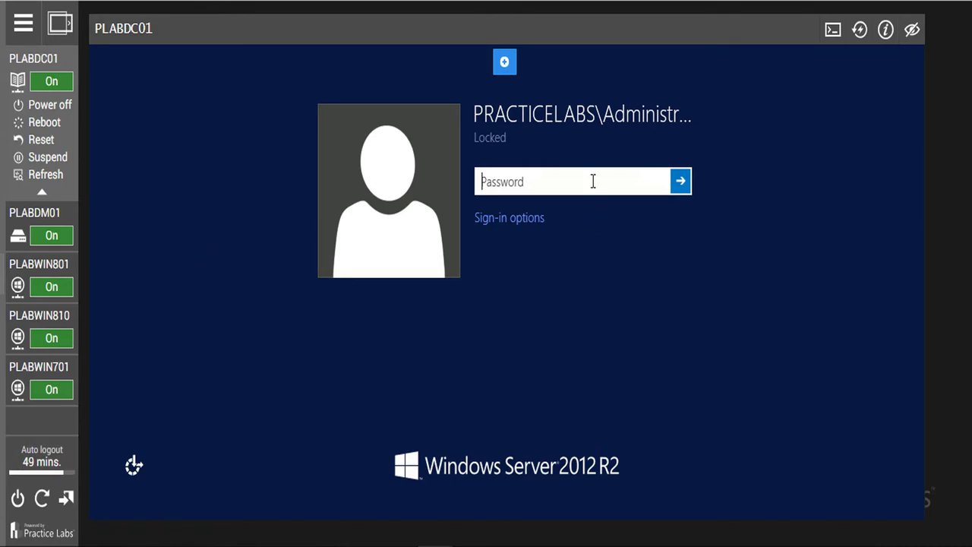
# Step: Sign back in to PLABDC01 with the account password and search Start for msinfo, fixing the typo
pyautogui.press('Return')
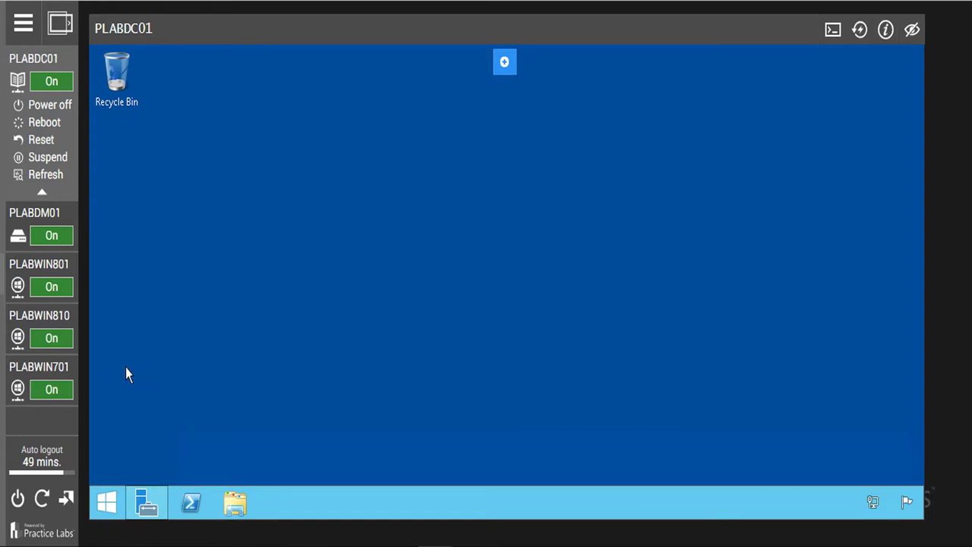
pyautogui.click(108, 501)
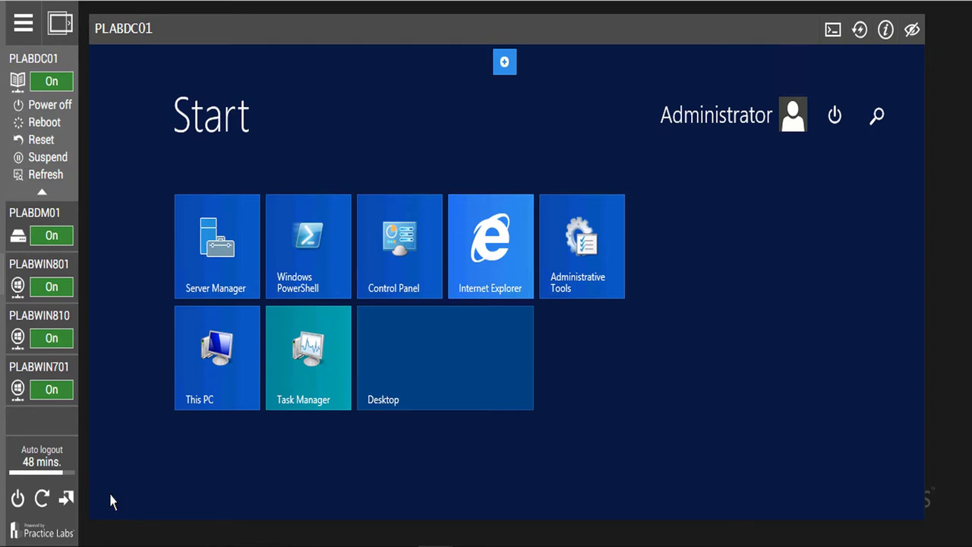
pyautogui.write('msinf')
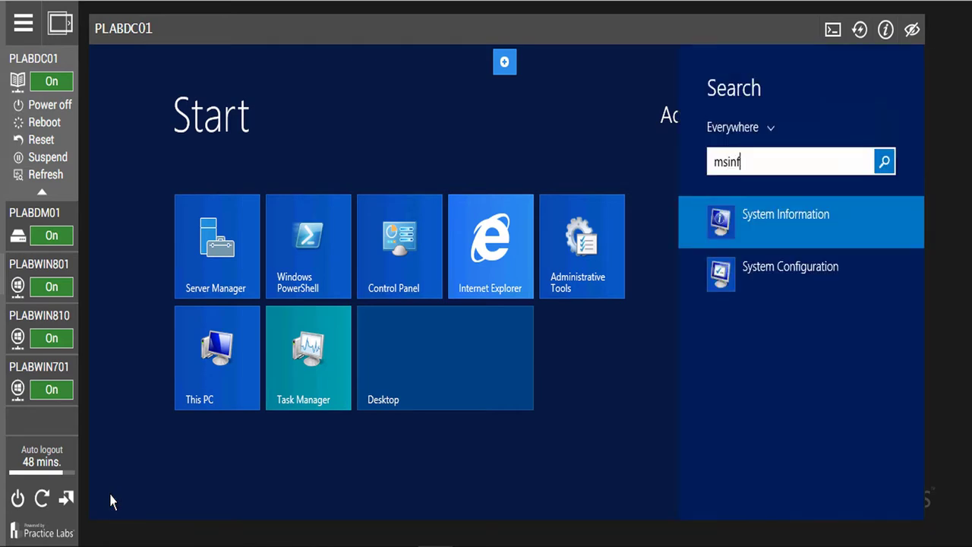
pyautogui.write('o')
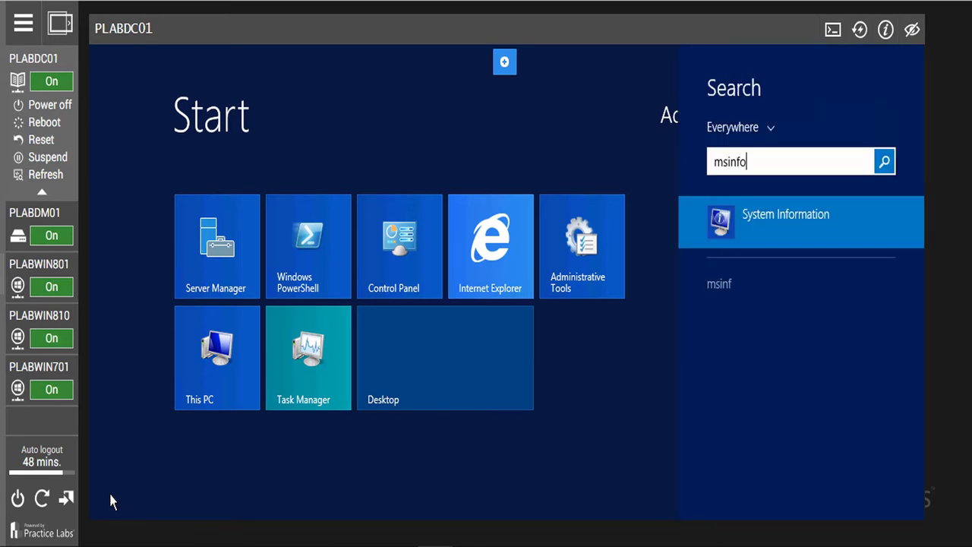
pyautogui.write('52')
pyautogui.press('BackSpace')
pyautogui.press('BackSpace')
# Step: Launch System Information (msinfo32), review the System Summary, and start File > Export
pyautogui.write('32')
pyautogui.click(780, 219)
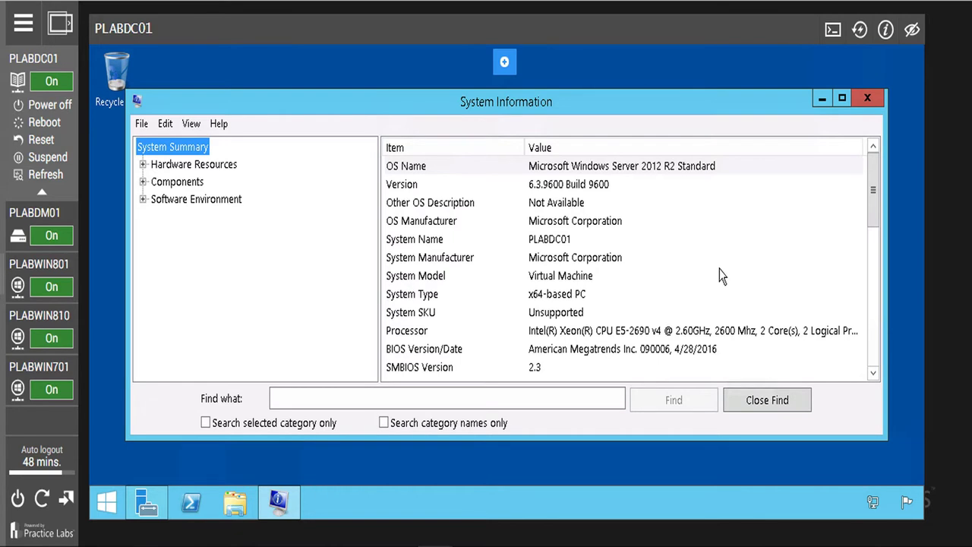
pyautogui.moveTo(876, 204); pyautogui.dragTo(744, 245)
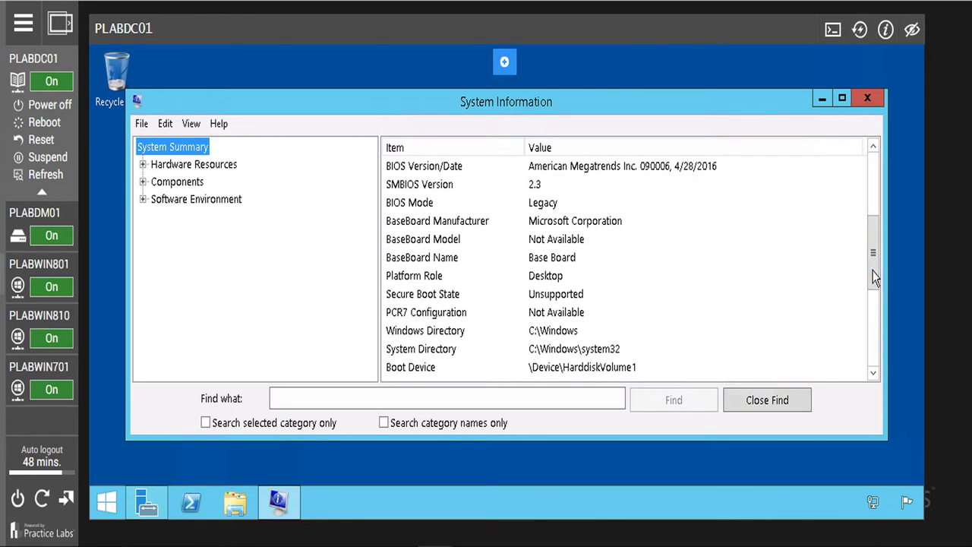
pyautogui.moveTo(872, 274); pyautogui.dragTo(526, 219)
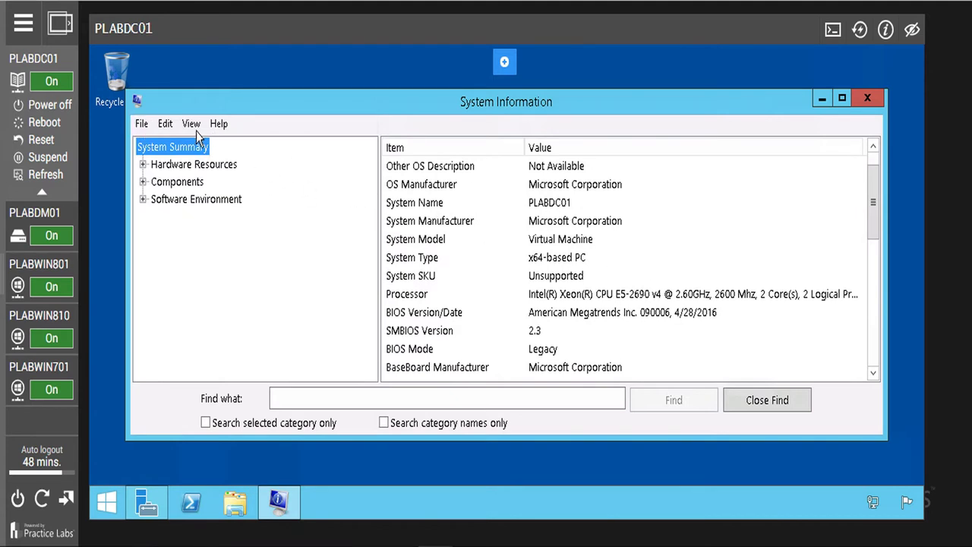
pyautogui.click(140, 126)
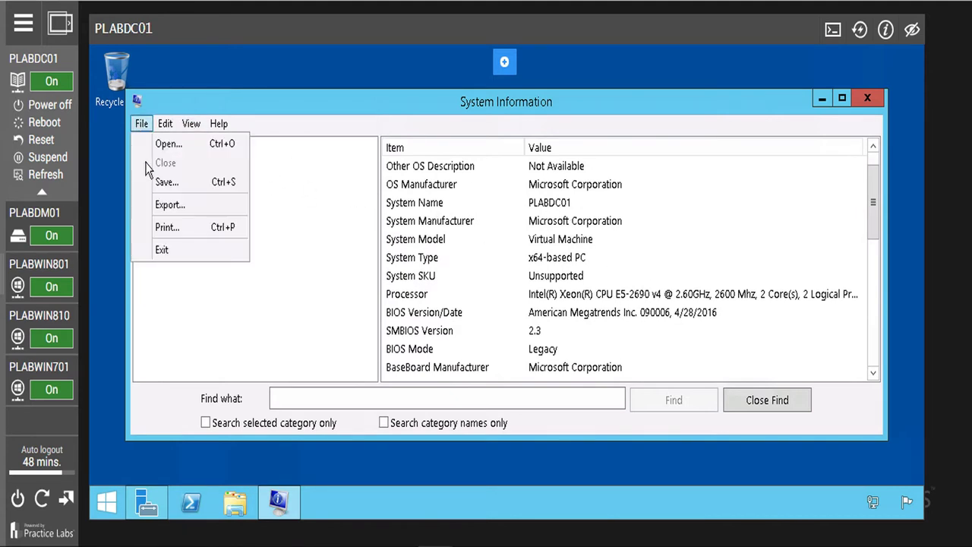
pyautogui.click(161, 207)
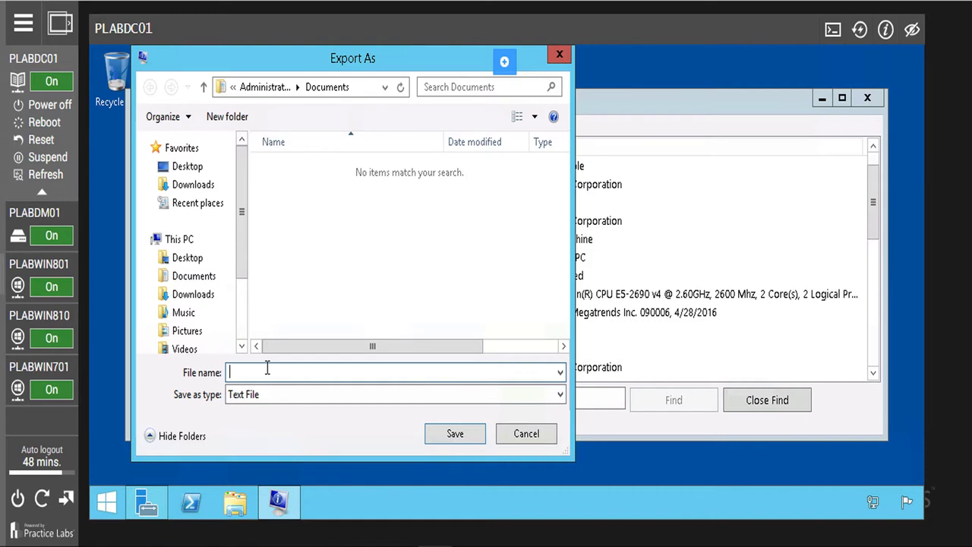
# Step: Save the export as a text file named 'plabdc01' in Documents
pyautogui.write('plabdc01')
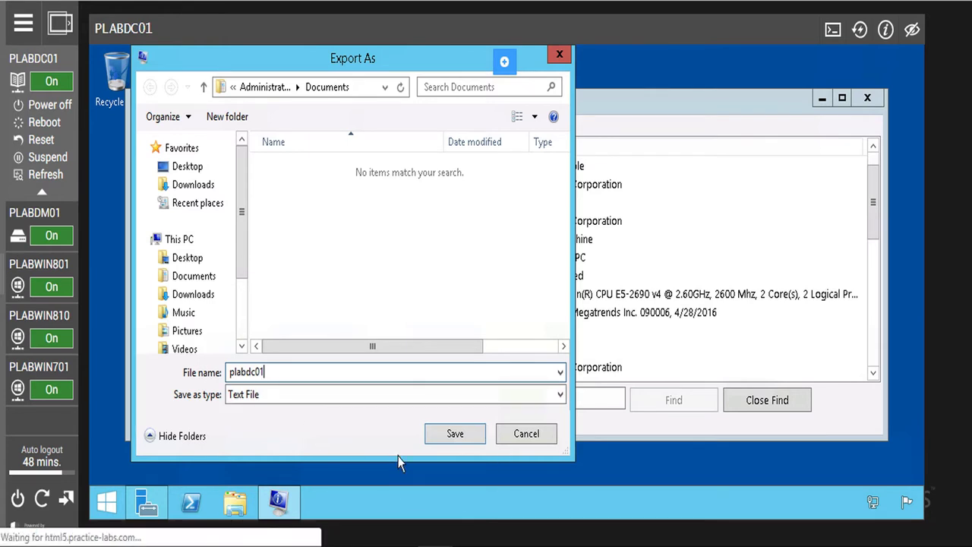
pyautogui.click(466, 436)
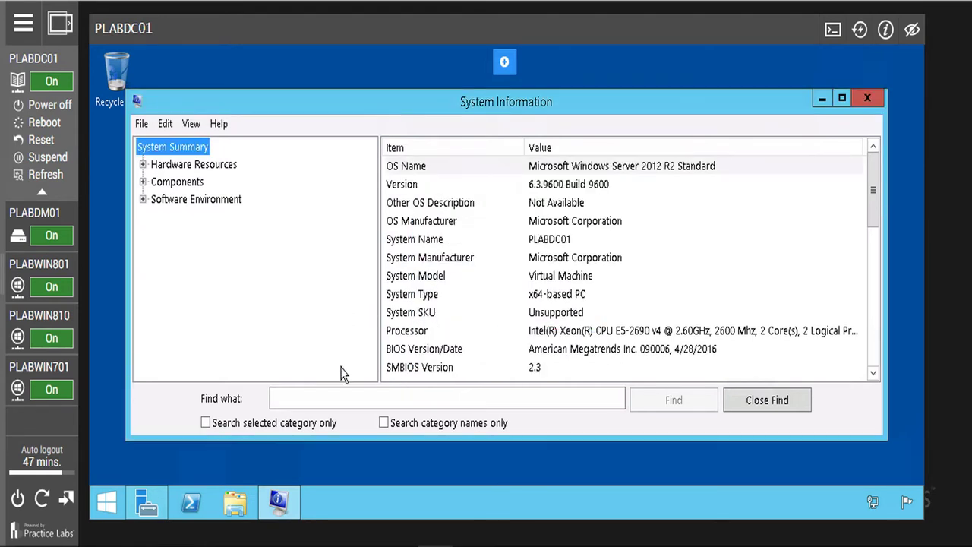
# Step: Open the plabdc01 report from Documents in Notepad, then return to System Information
pyautogui.click(236, 513)
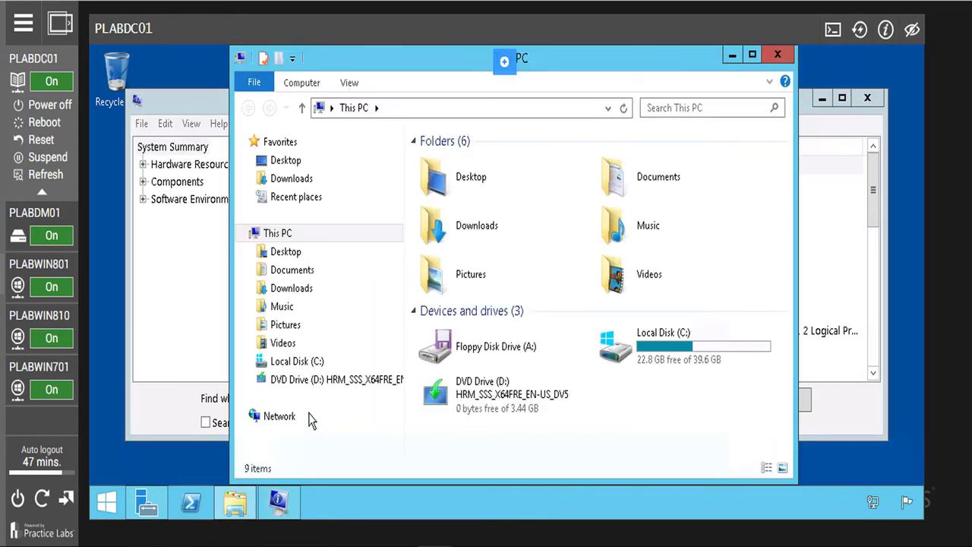
pyautogui.click(293, 272)
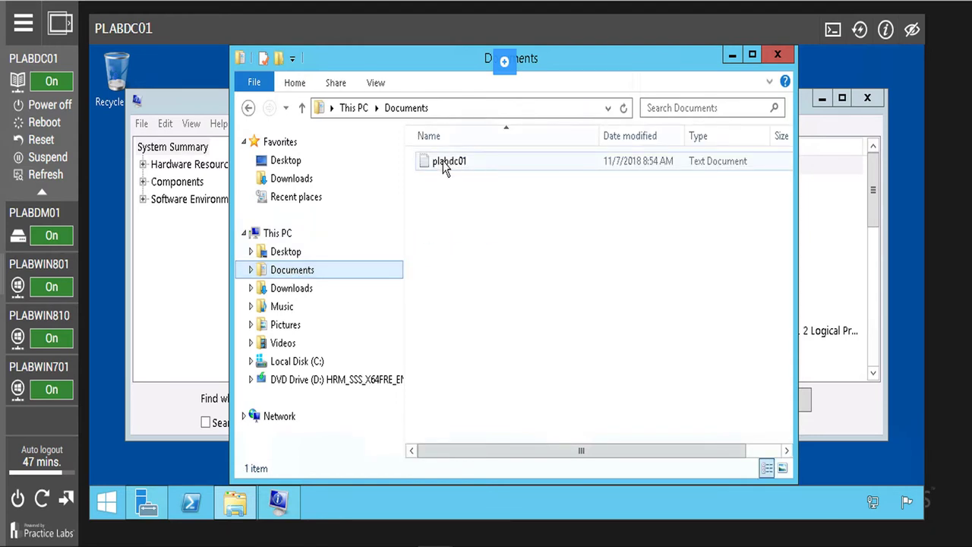
pyautogui.doubleClick(447, 164)
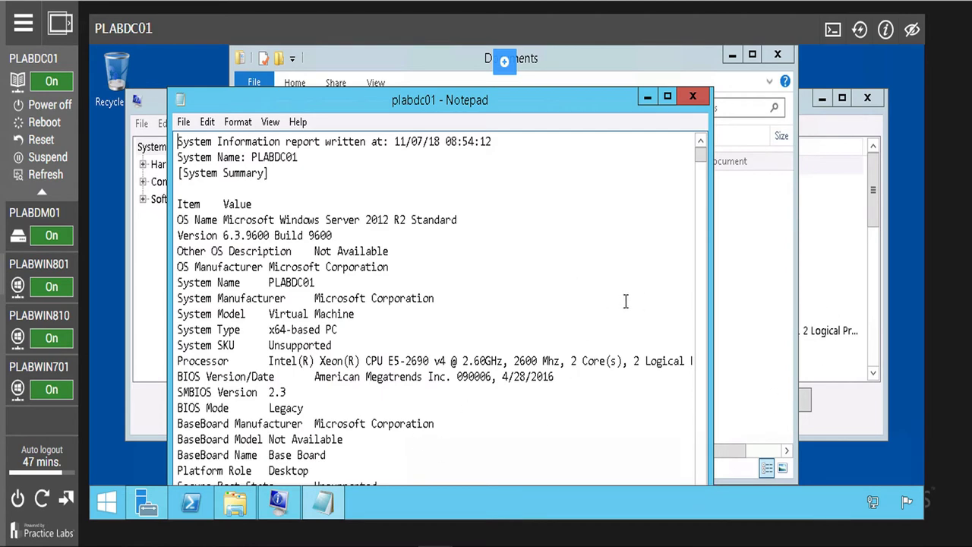
pyautogui.click(831, 137)
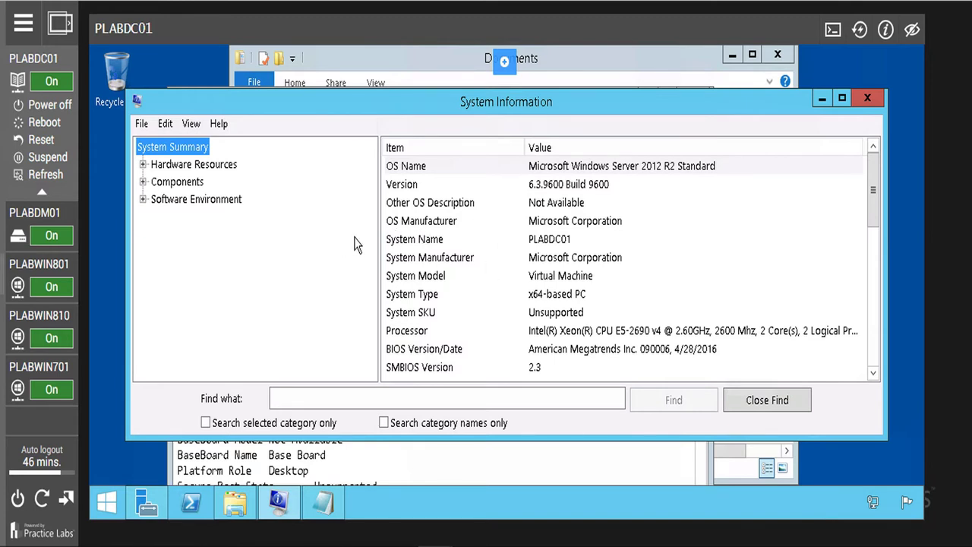
pyautogui.click(19, 287)
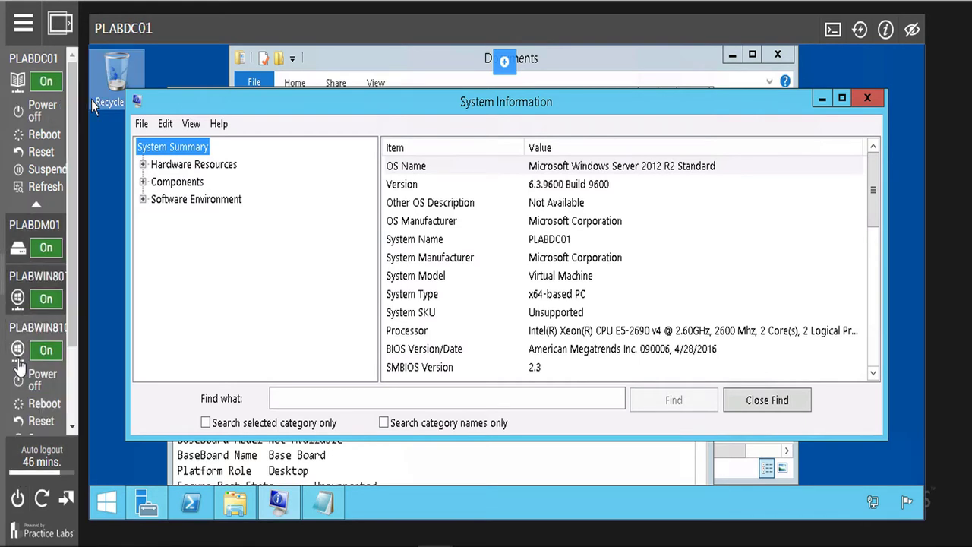
# Step: Switch to PLABWIN810 and sign in with the administrator password
pyautogui.click(18, 343)
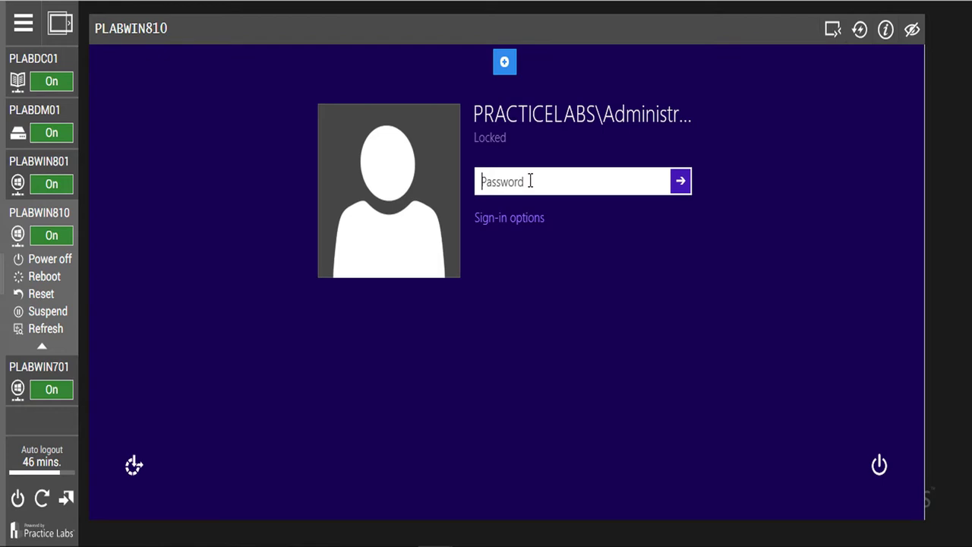
pyautogui.press('Return')
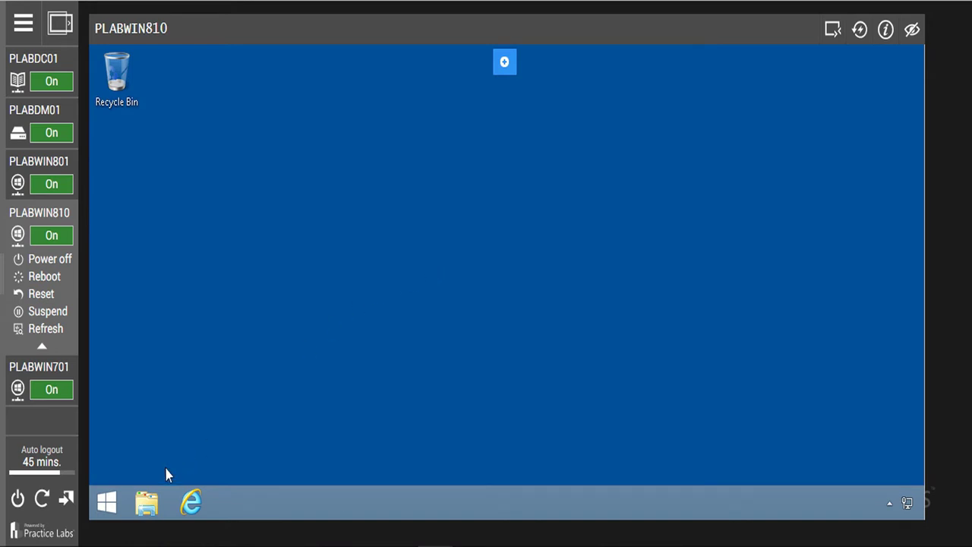
# Step: Reach Windows Firewall on PLABWIN810 via Network and Sharing Center, Control Panel Home and System and Security
pyautogui.rightClick(908, 503)
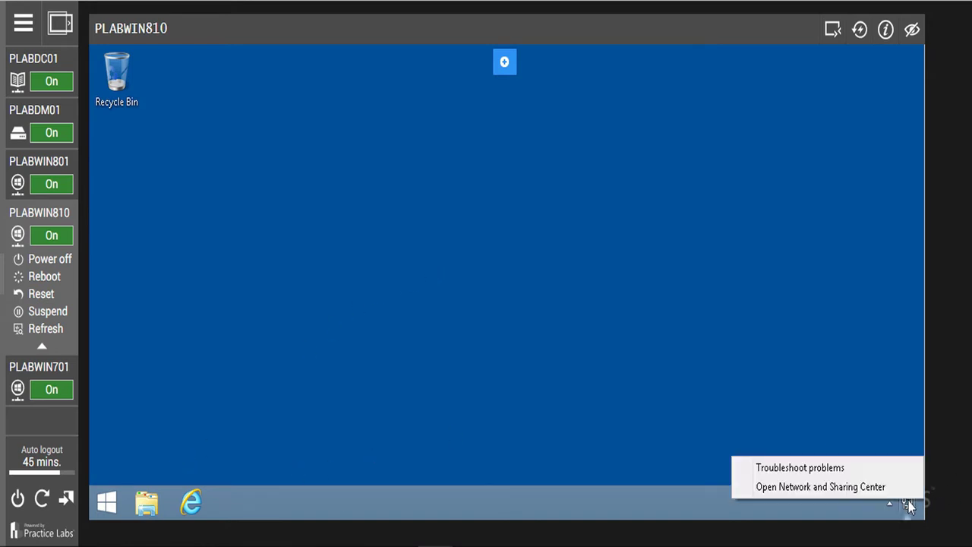
pyautogui.click(833, 488)
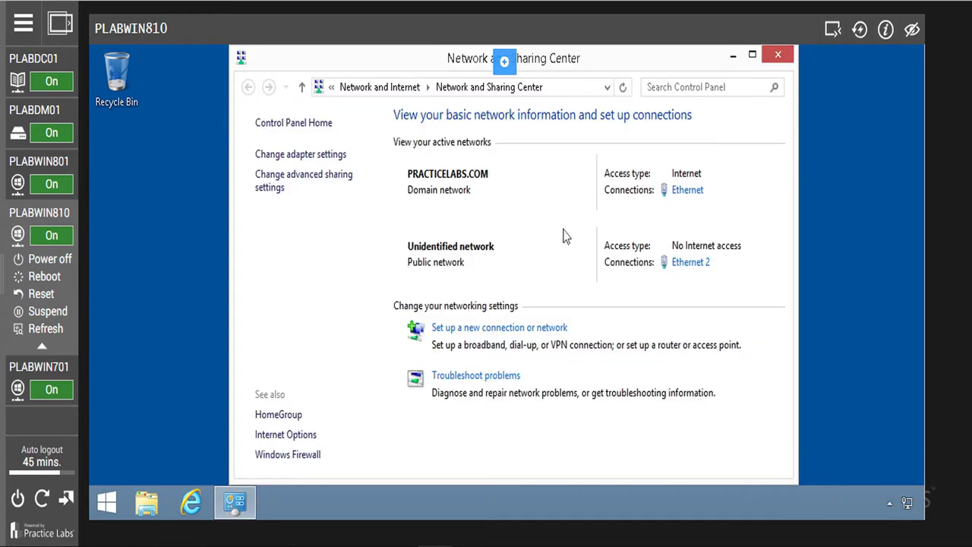
pyautogui.click(284, 126)
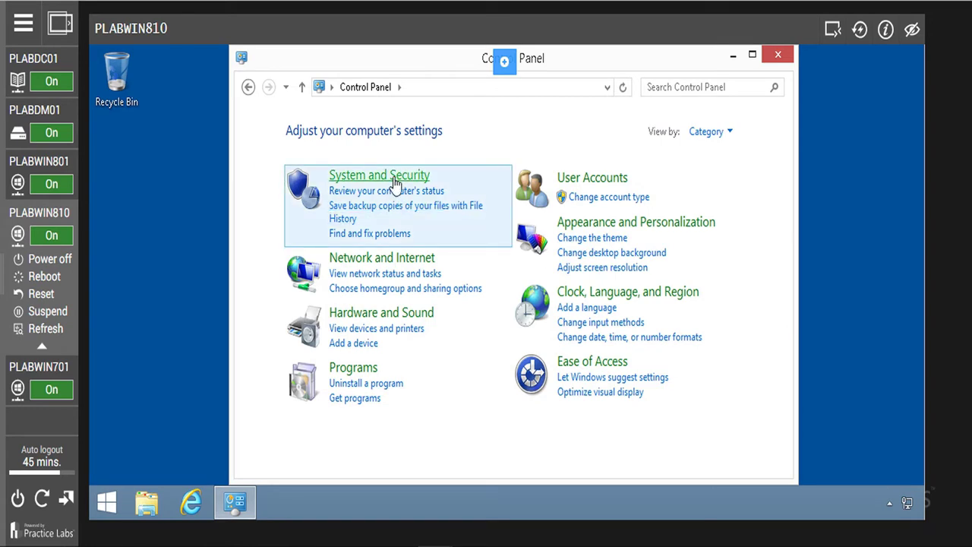
pyautogui.click(394, 185)
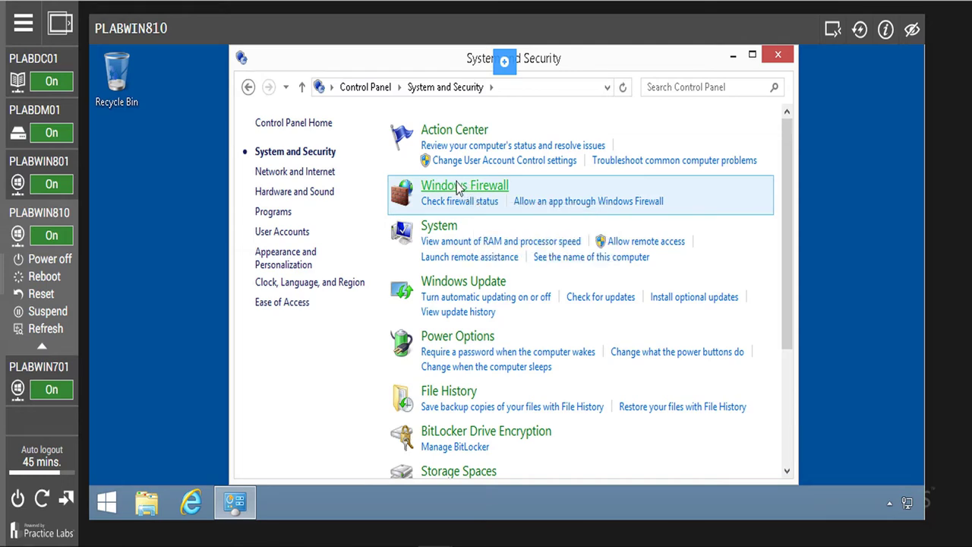
pyautogui.click(466, 188)
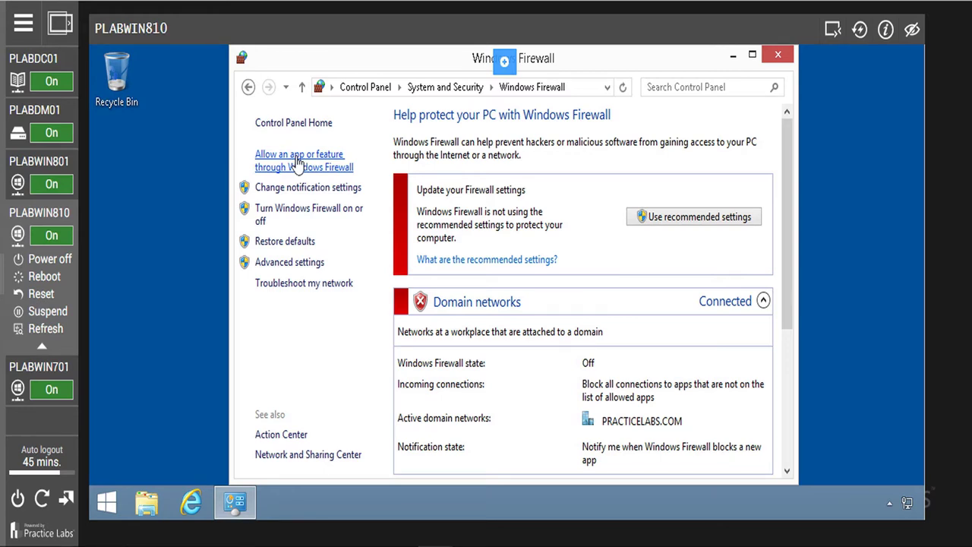
# Step: Tick Windows Management Instrumentation (WMI) in PLABWIN810's allowed apps, confirm with OK, and close the firewall window
pyautogui.click(298, 163)
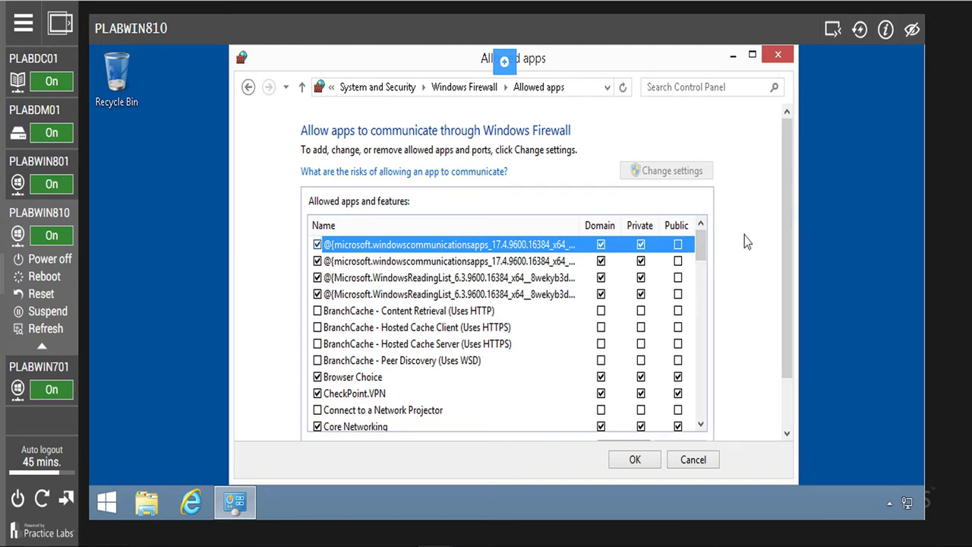
pyautogui.moveTo(703, 247); pyautogui.dragTo(706, 439)
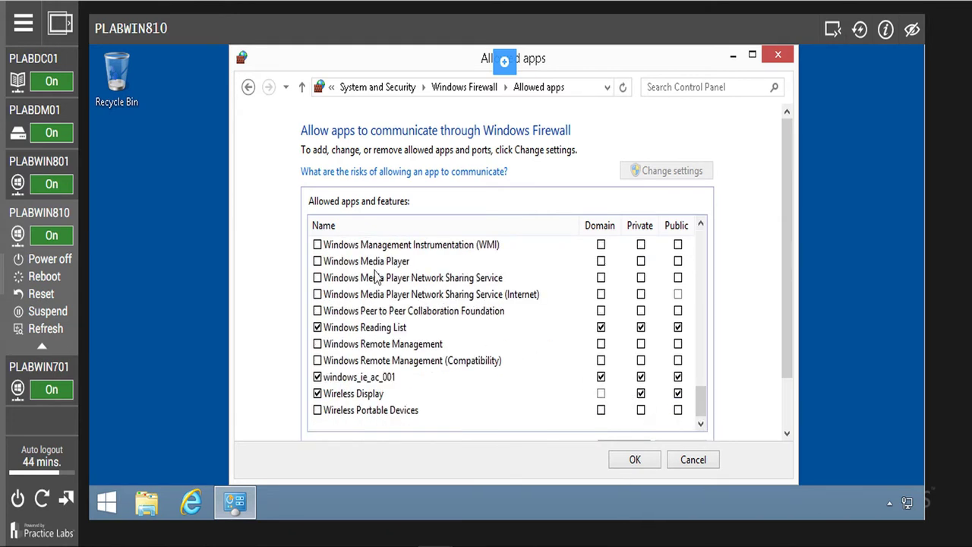
pyautogui.click(317, 245)
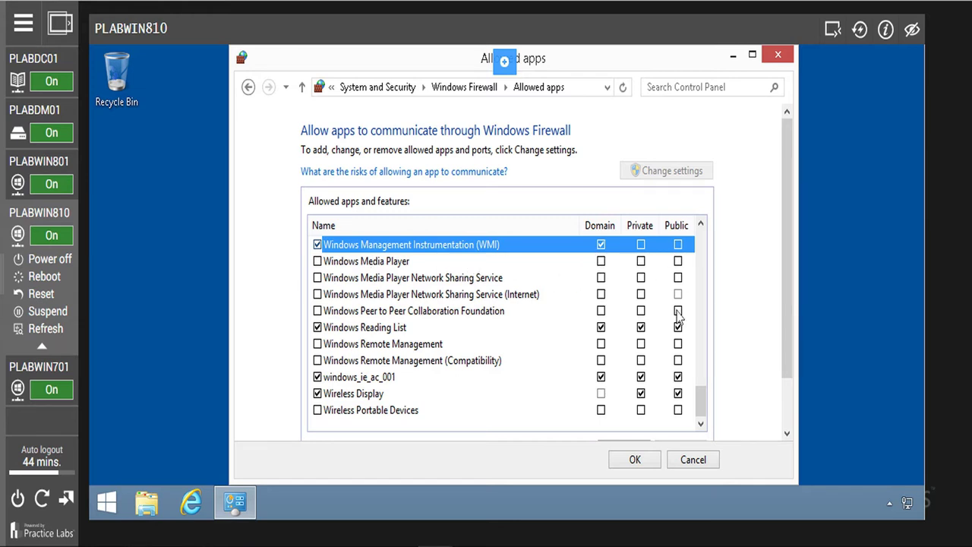
pyautogui.click(634, 459)
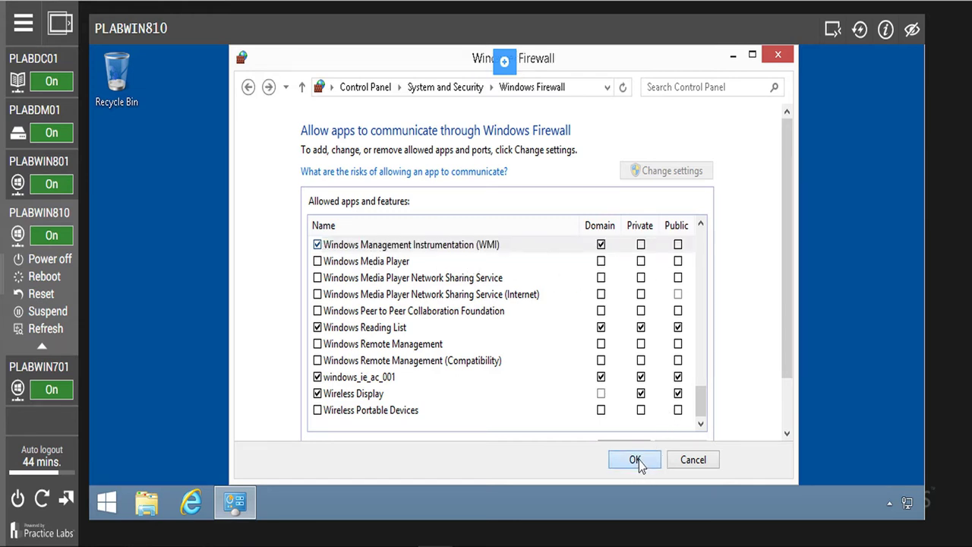
pyautogui.click(778, 55)
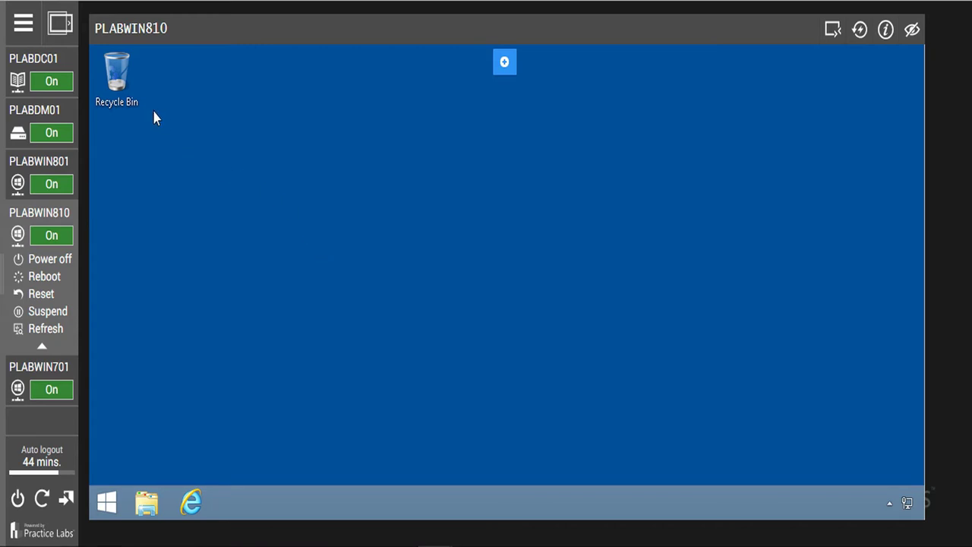
# Step: Back on PLABDC01, find Control Panel by searching 'cont' and open System and Security > Windows Firewall
pyautogui.moveTo(48, 67)
pyautogui.click(29, 61)
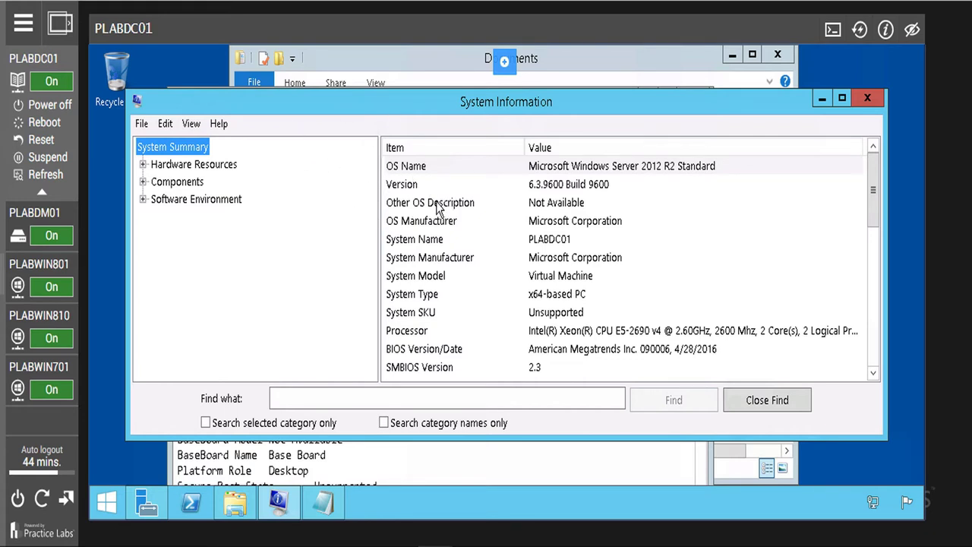
pyautogui.click(107, 503)
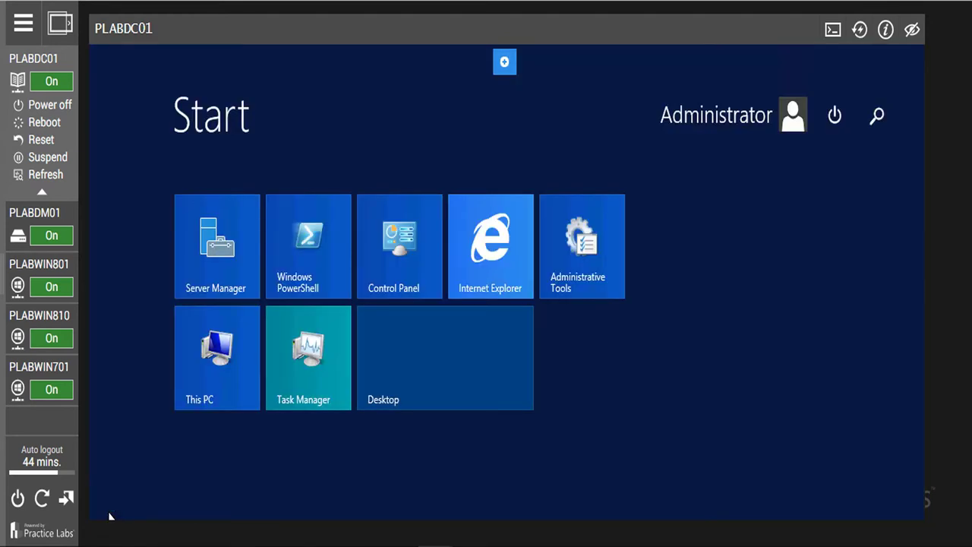
pyautogui.write('control Panel')
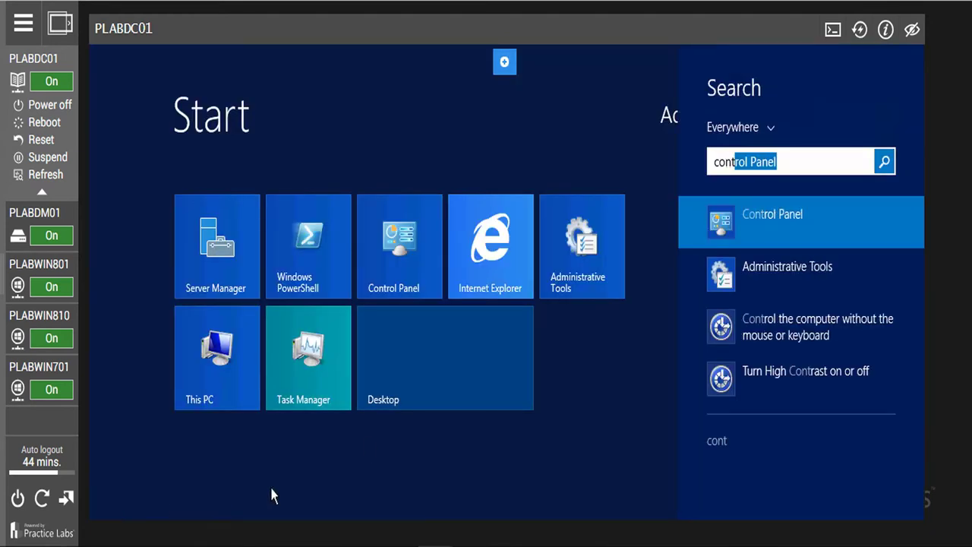
pyautogui.click(771, 211)
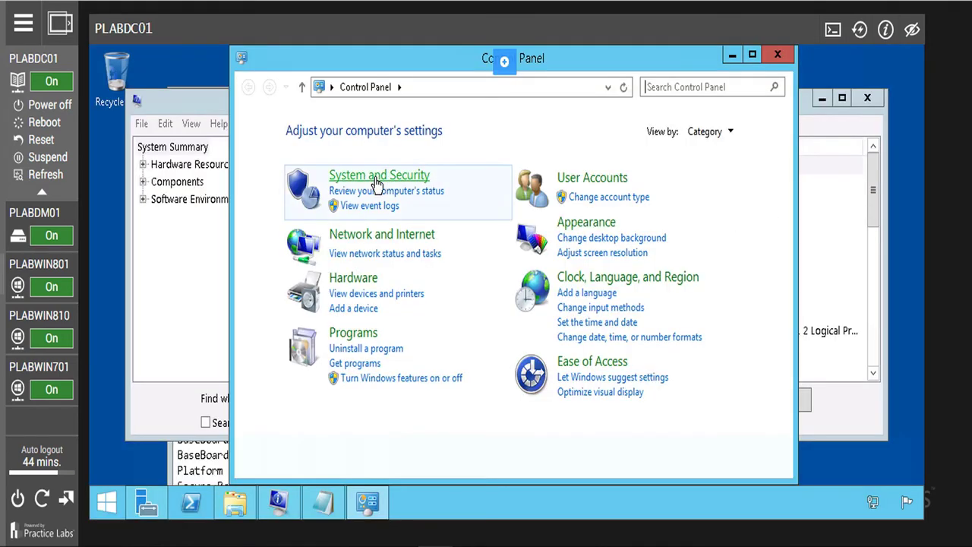
pyautogui.click(376, 176)
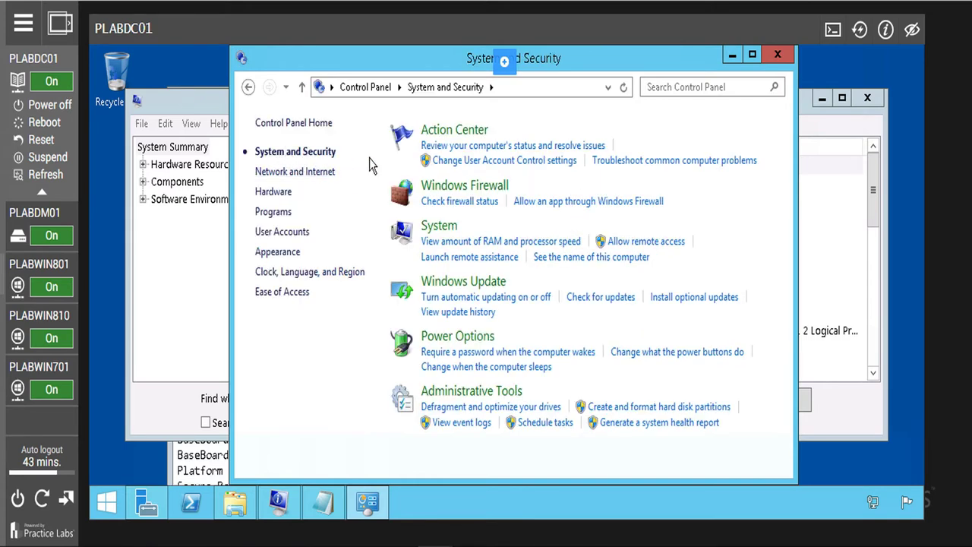
pyautogui.click(450, 190)
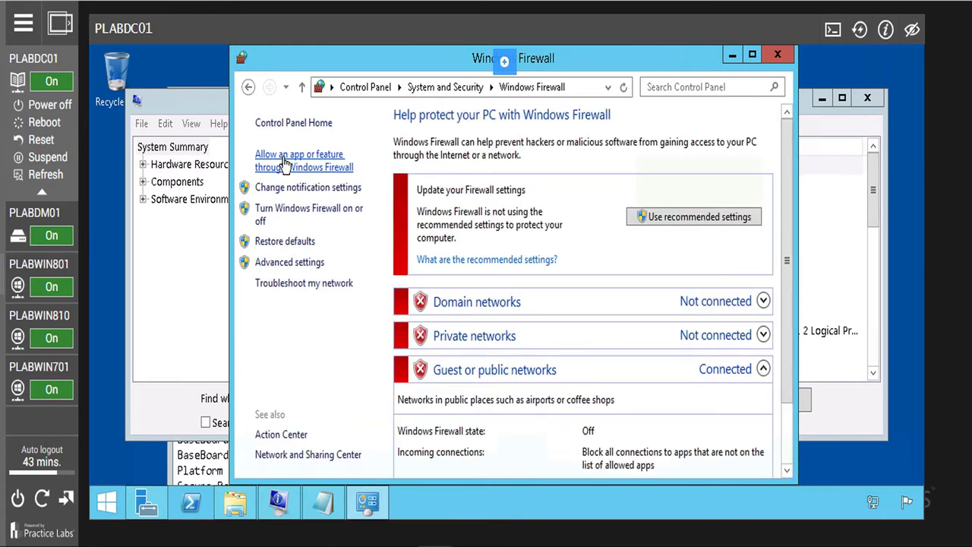
# Step: Check that WMI is already allowed on PLABDC01, cancel without changes, and close Control Panel
pyautogui.click(286, 161)
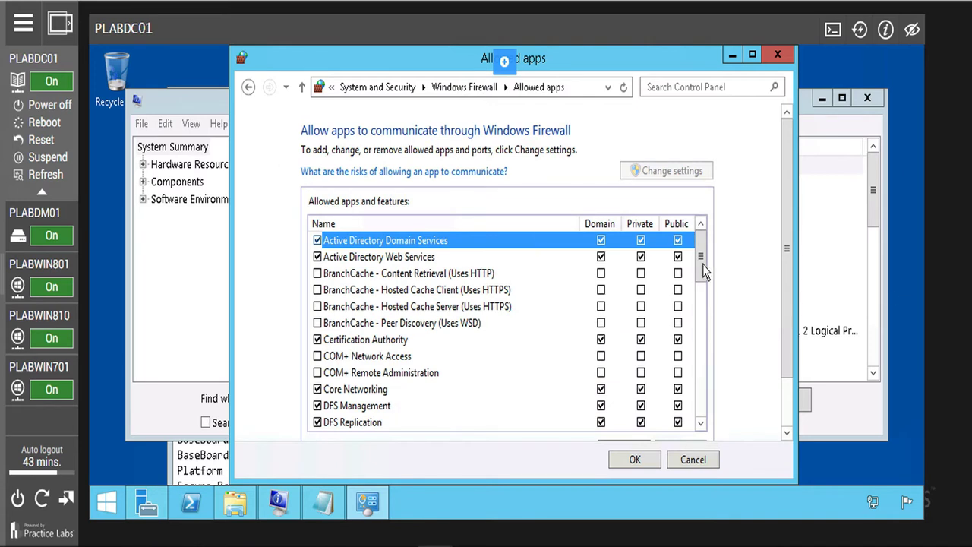
pyautogui.moveTo(702, 344); pyautogui.dragTo(706, 434)
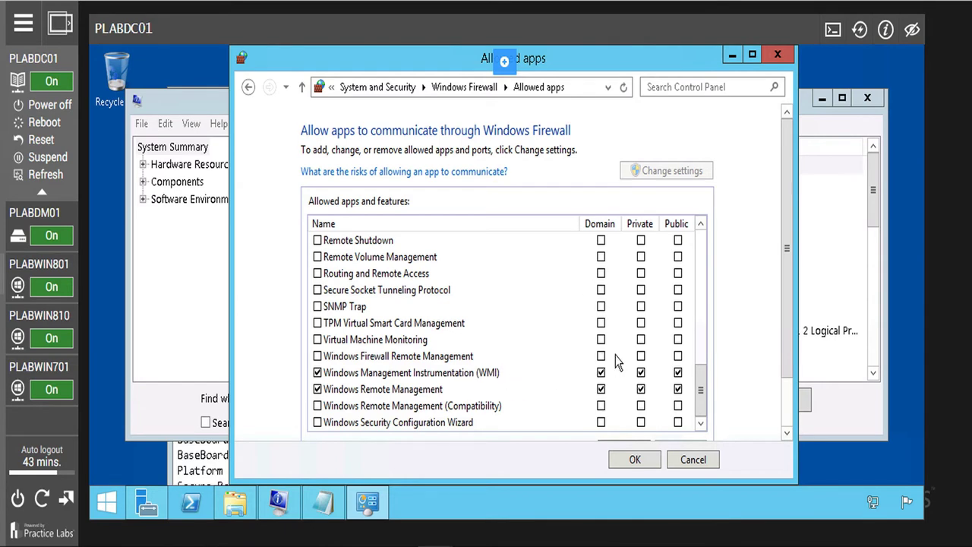
pyautogui.click(686, 461)
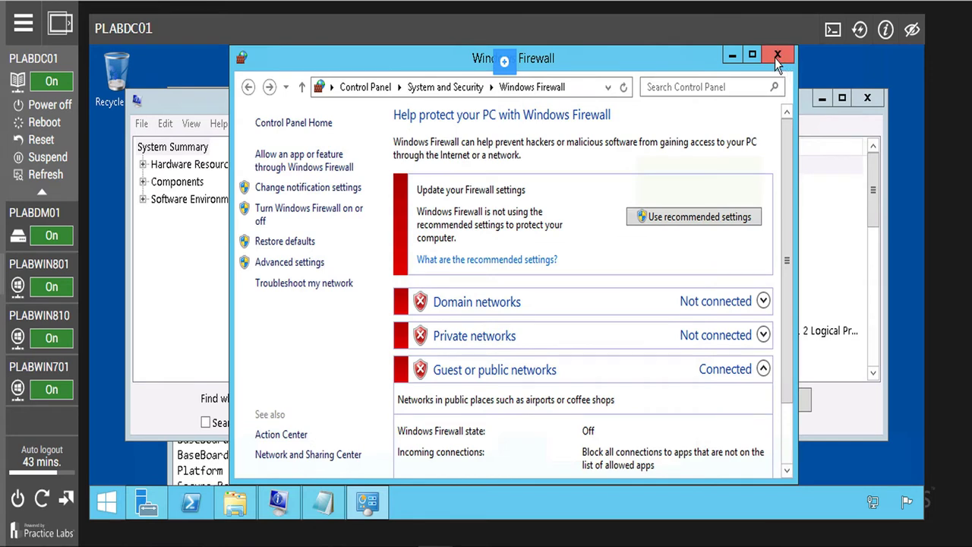
pyautogui.click(777, 54)
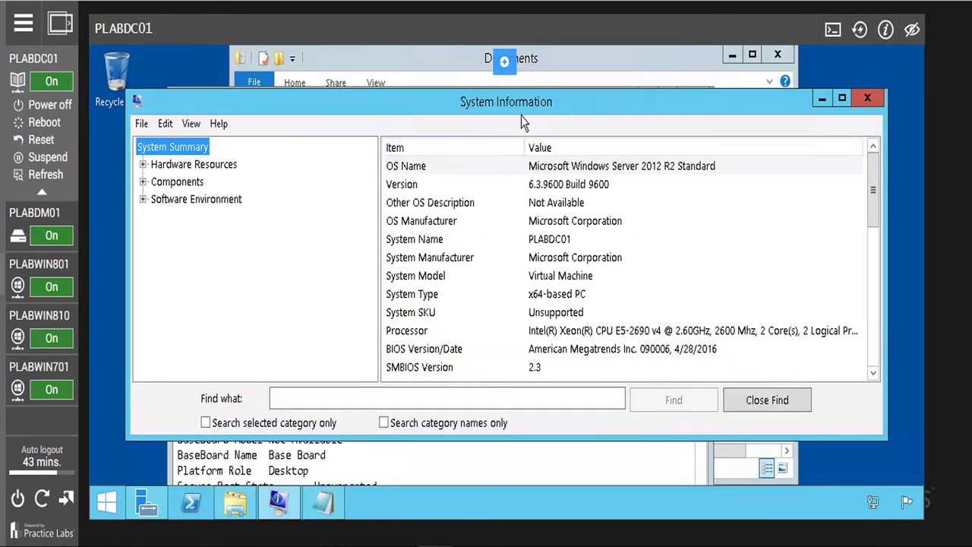
# Step: Point System Information at network computer plabwin810 through View > Remote Computer and review its summary
pyautogui.click(193, 126)
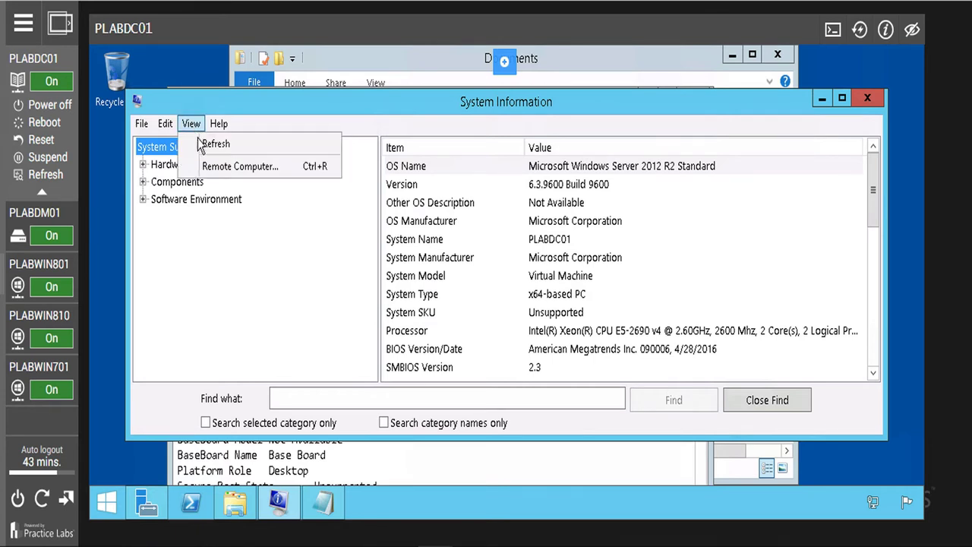
pyautogui.click(209, 169)
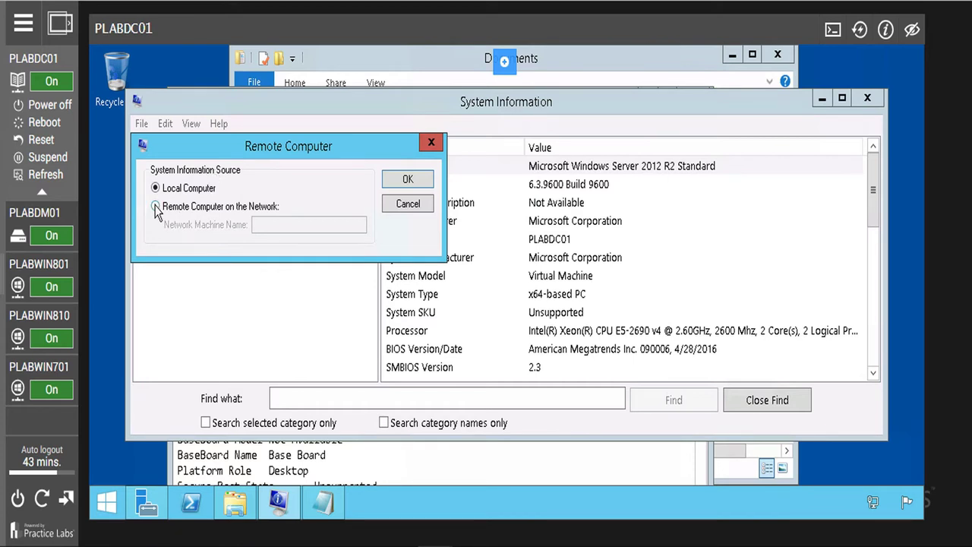
pyautogui.click(156, 207)
pyautogui.click(284, 224)
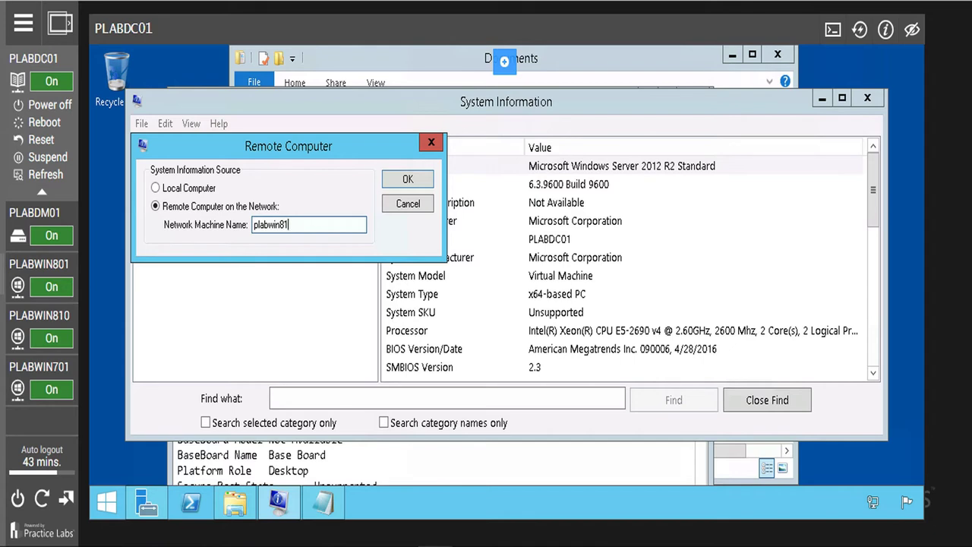
pyautogui.click(408, 182)
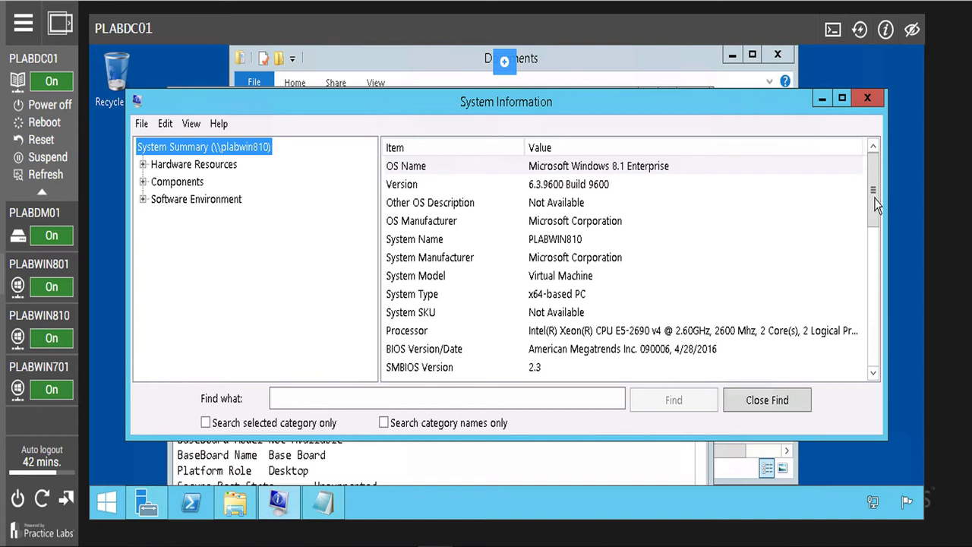
pyautogui.moveTo(876, 213); pyautogui.dragTo(682, 274)
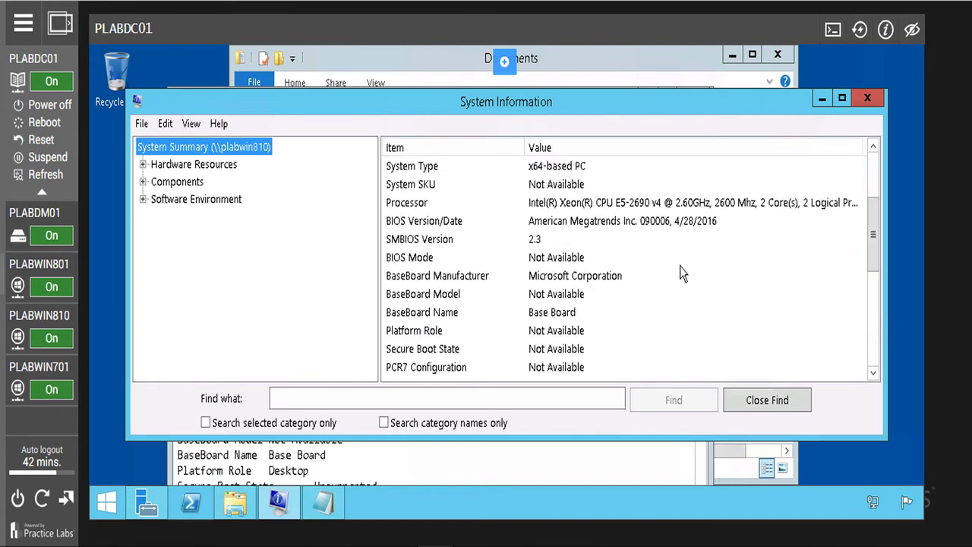
pyautogui.click(486, 293)
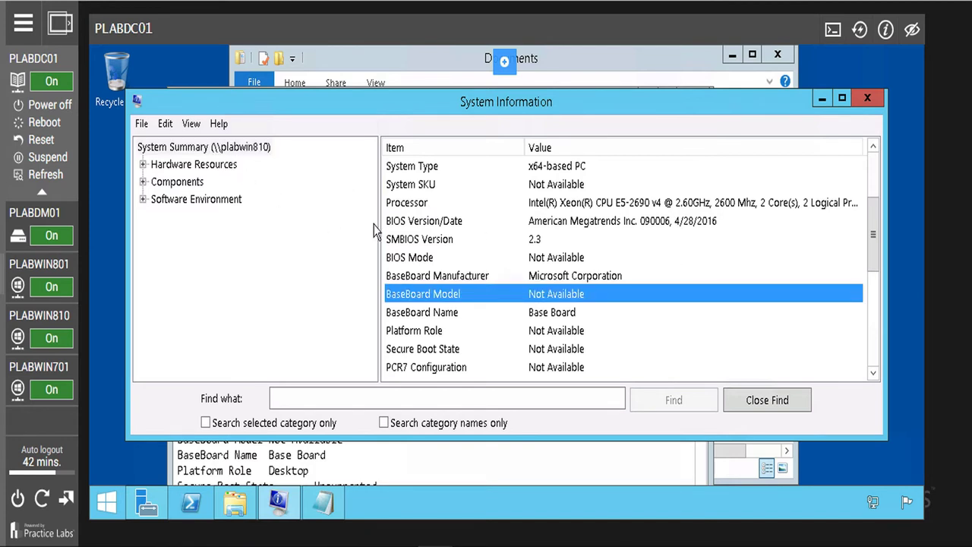
# Step: Use File > Export to save the report as the text file 'plabwin810' in Documents
pyautogui.click(141, 124)
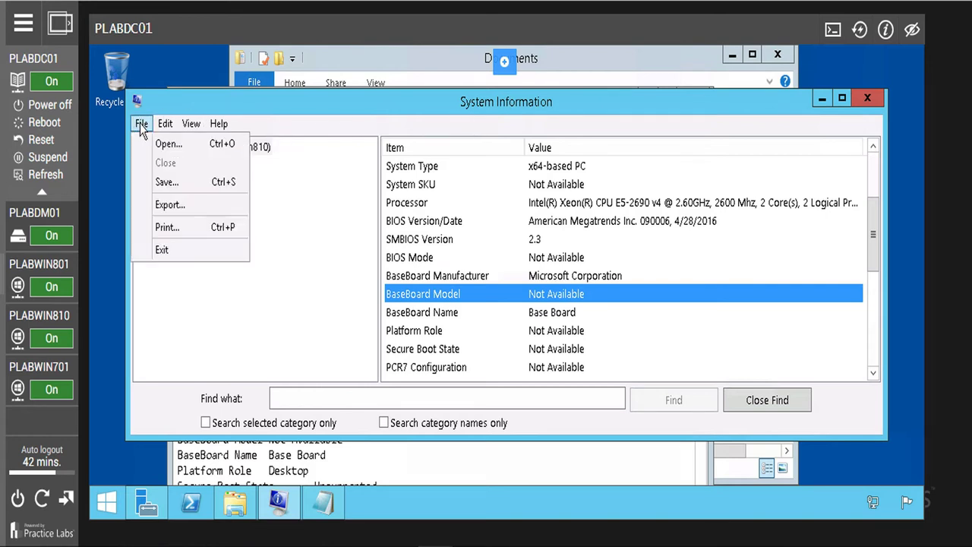
pyautogui.click(170, 206)
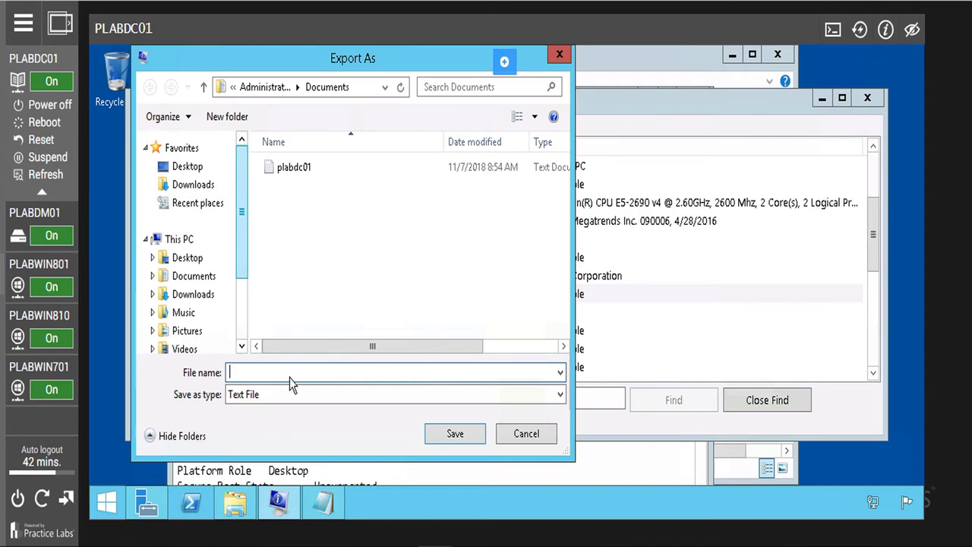
pyautogui.write('plabwin810')
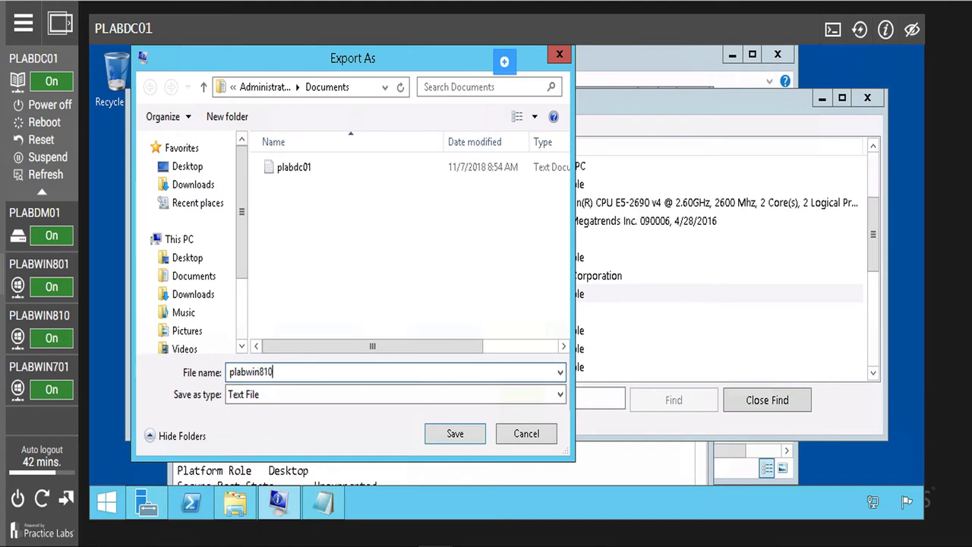
pyautogui.click(451, 436)
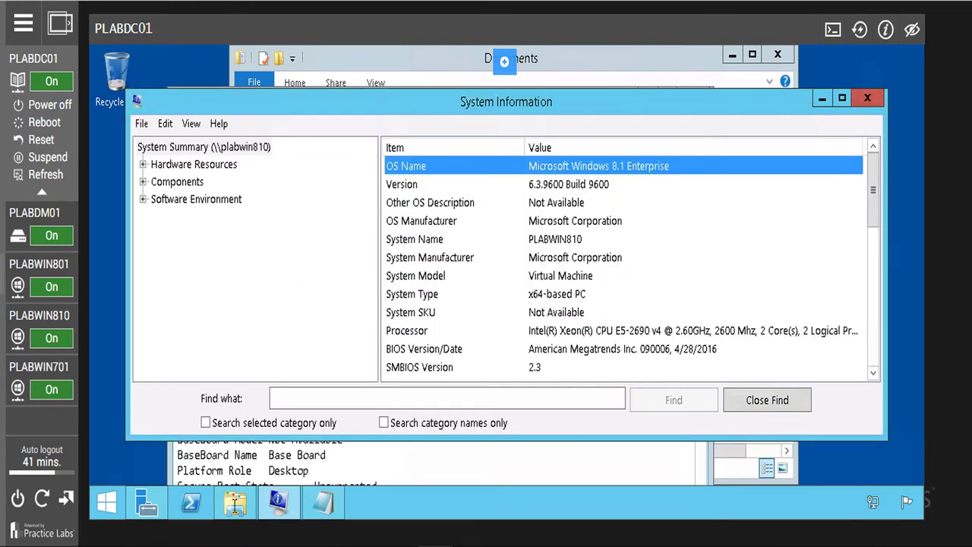
# Step: Open the exported plabwin810 file from the Documents folder in Notepad
pyautogui.click(237, 503)
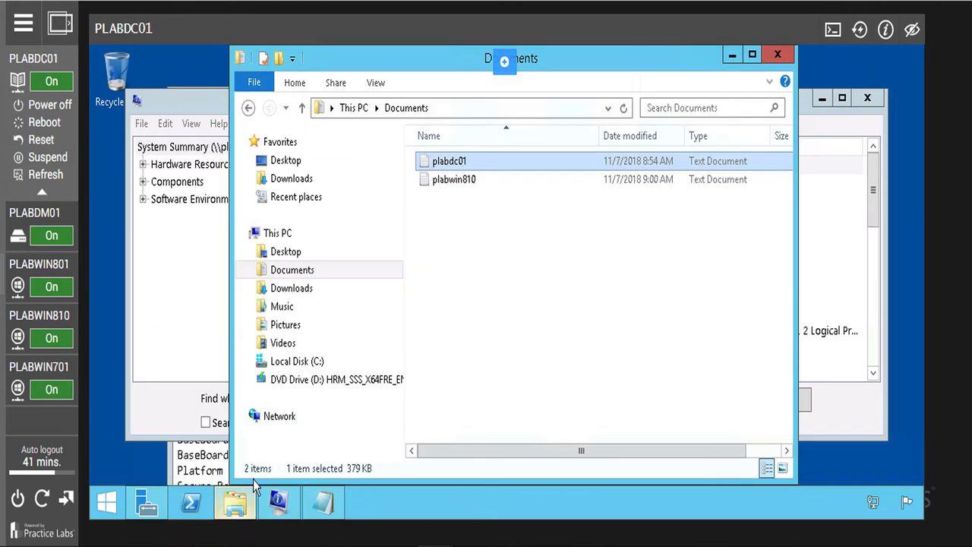
pyautogui.rightClick(466, 186)
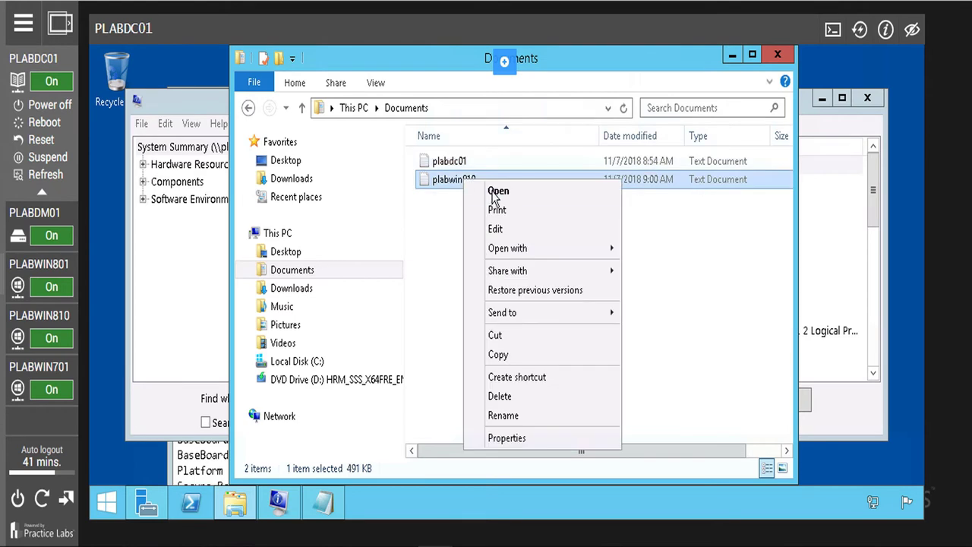
pyautogui.click(493, 191)
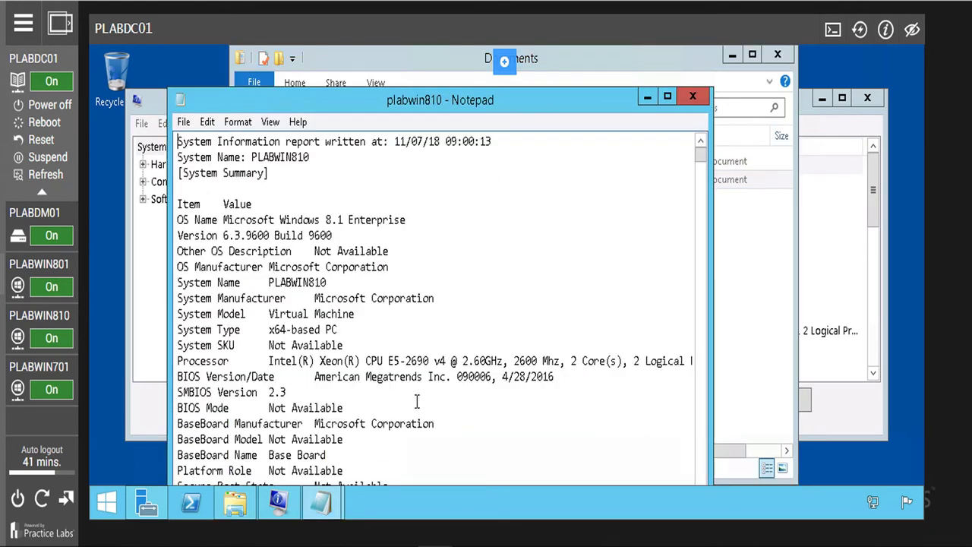
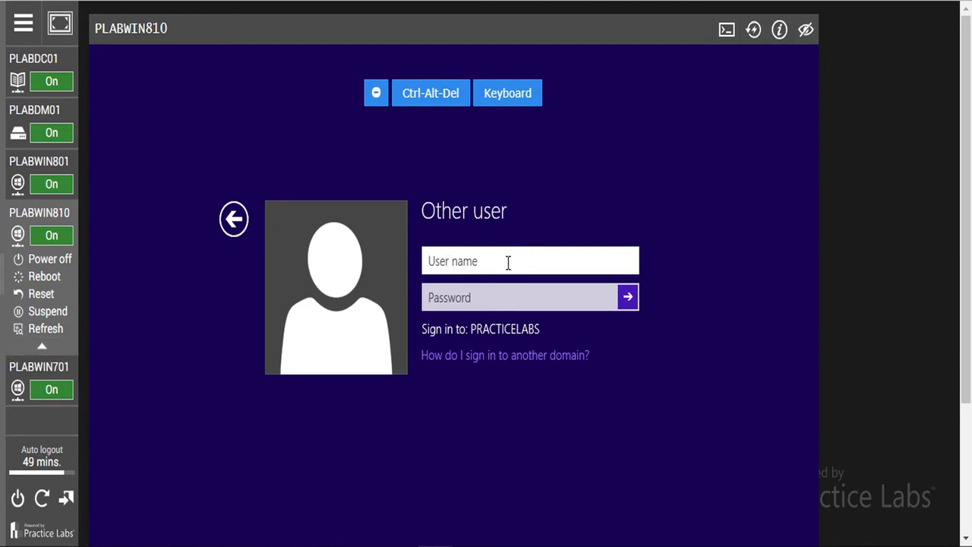
# Step: Sign in to PLABWIN810 with the lab user name and password, disconnecting the other signed-in user
pyautogui.press('Tab')
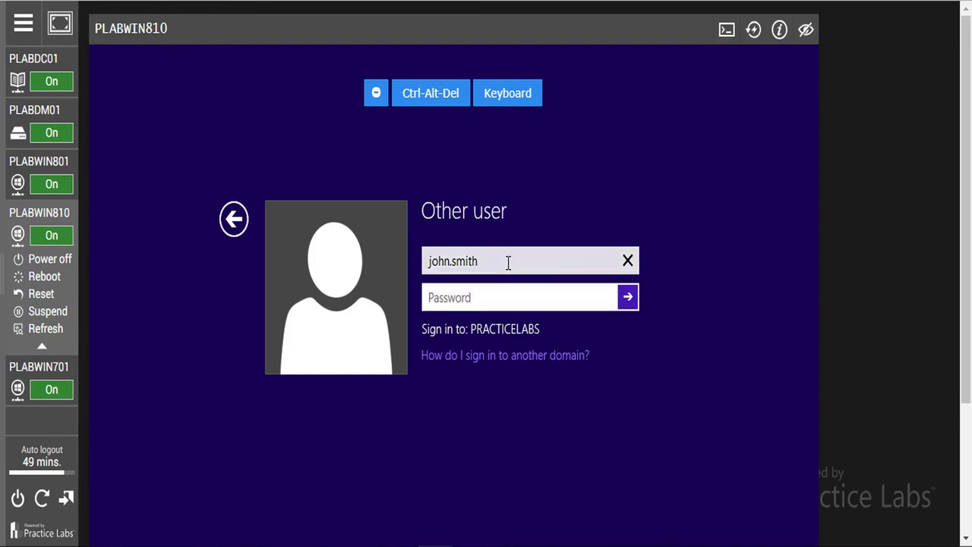
pyautogui.press('Return')
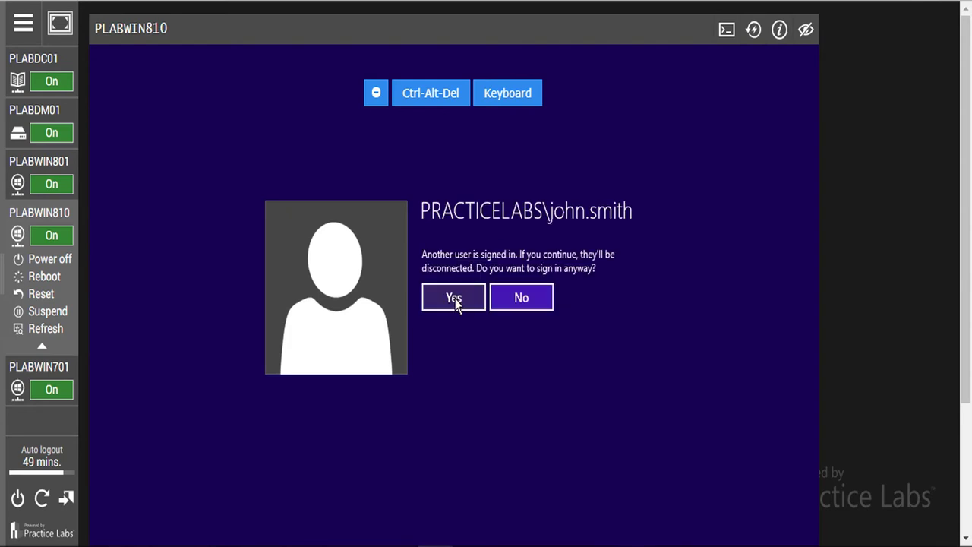
pyautogui.click(455, 300)
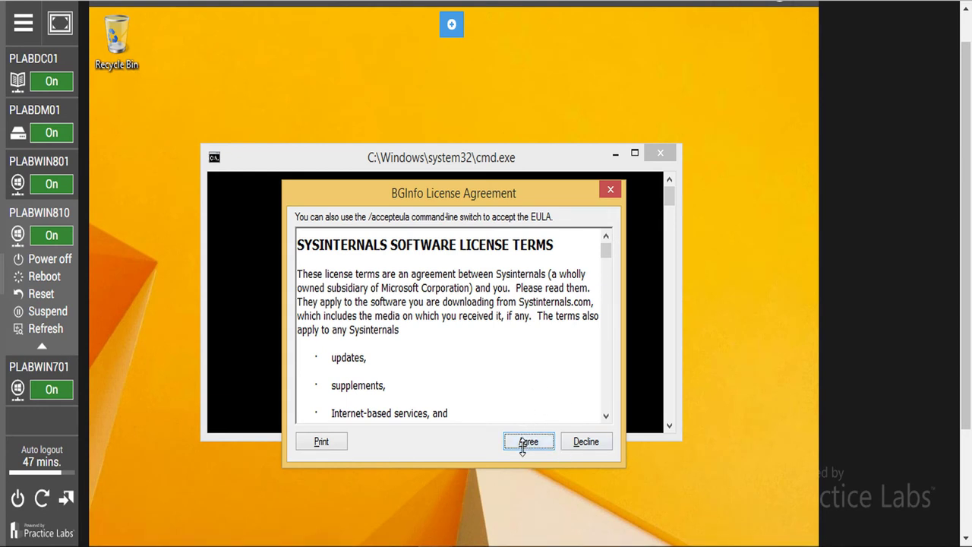
# Step: Accept the BGInfo licence agreement and bring up File Explorer on This PC
pyautogui.click(524, 439)
pyautogui.click(529, 442)
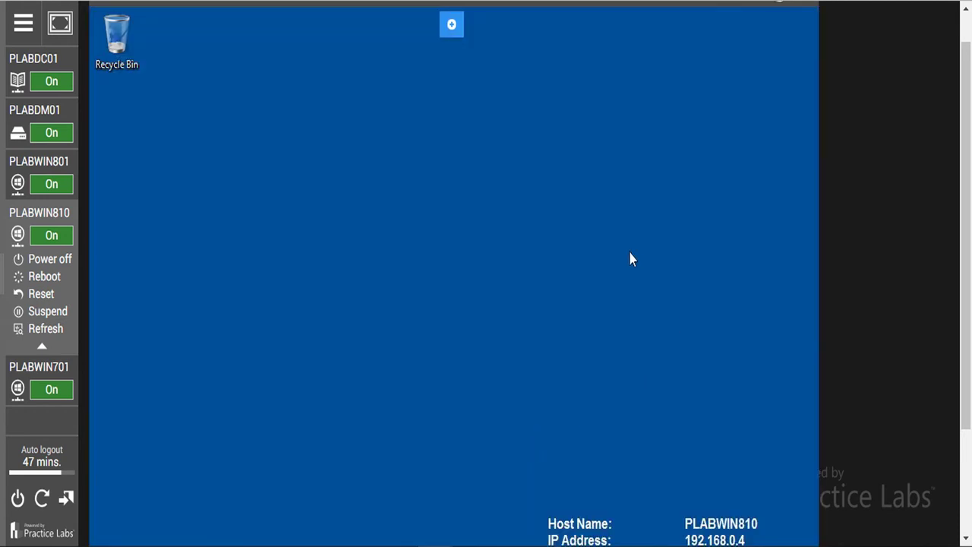
pyautogui.scroll(-2, 630, 259)
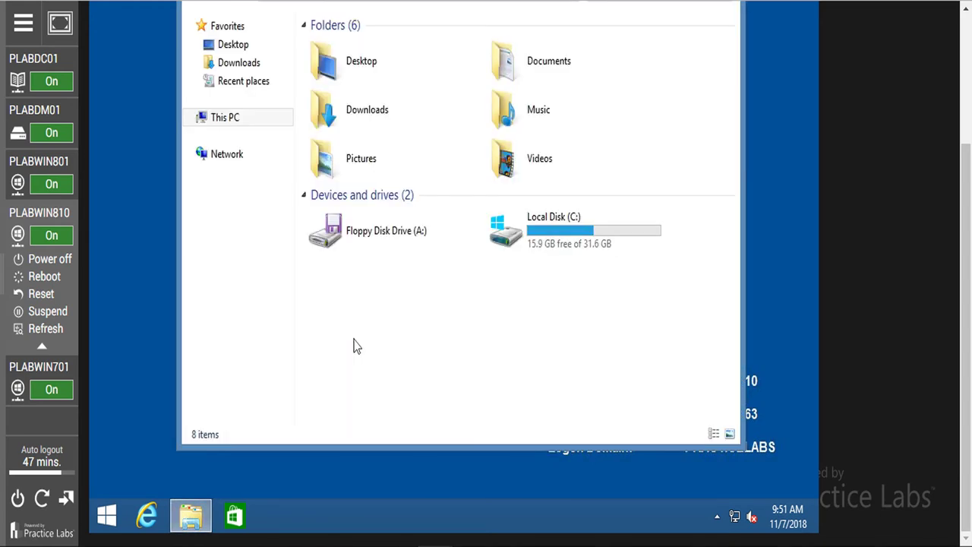
pyautogui.scroll(3, 431, 374)
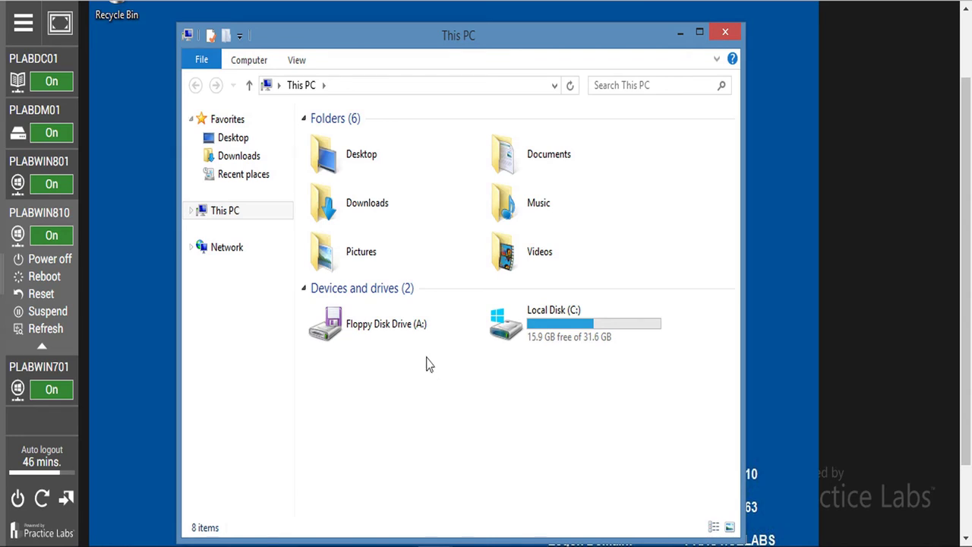
# Step: View the Libraries folder on the Desktop, then open Local Disk (C:) under This PC
pyautogui.click(237, 144)
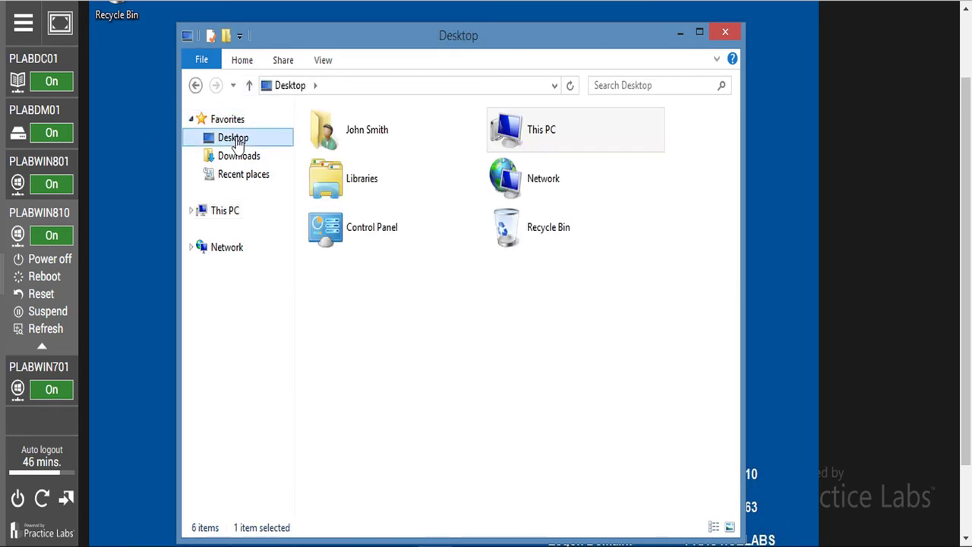
pyautogui.doubleClick(370, 191)
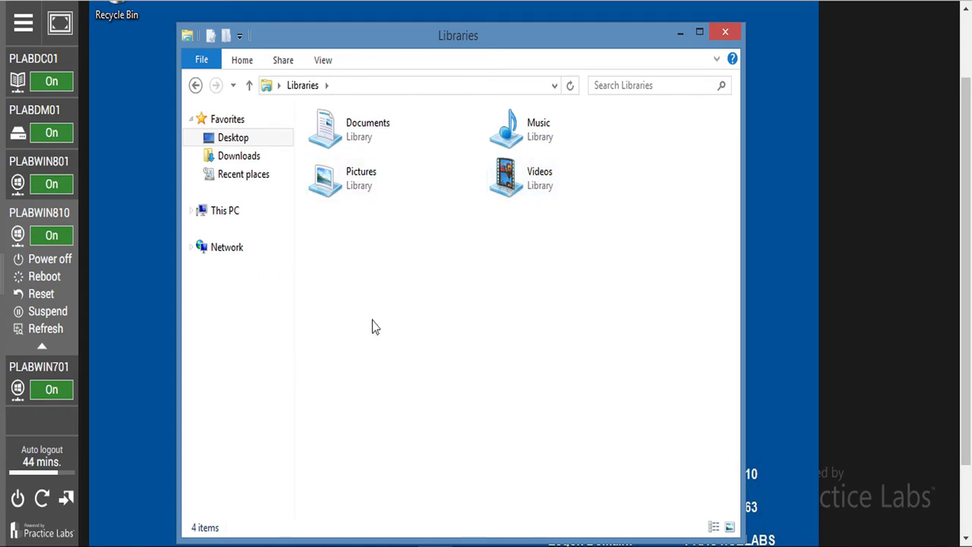
pyautogui.click(221, 212)
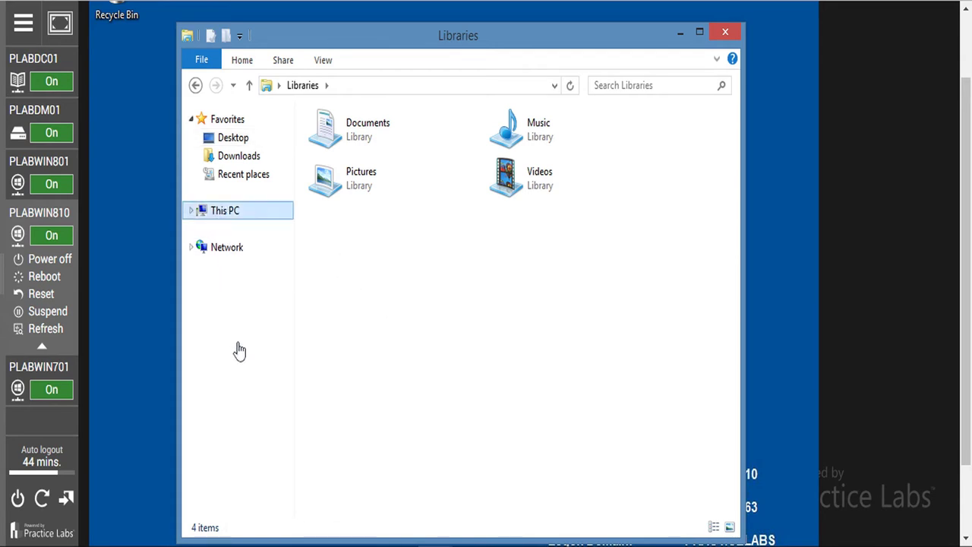
pyautogui.click(193, 211)
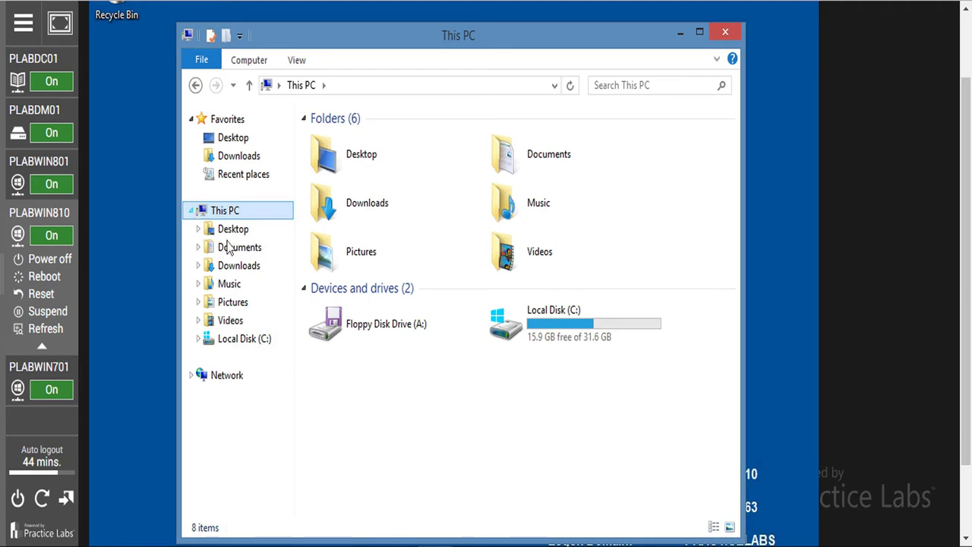
pyautogui.click(248, 342)
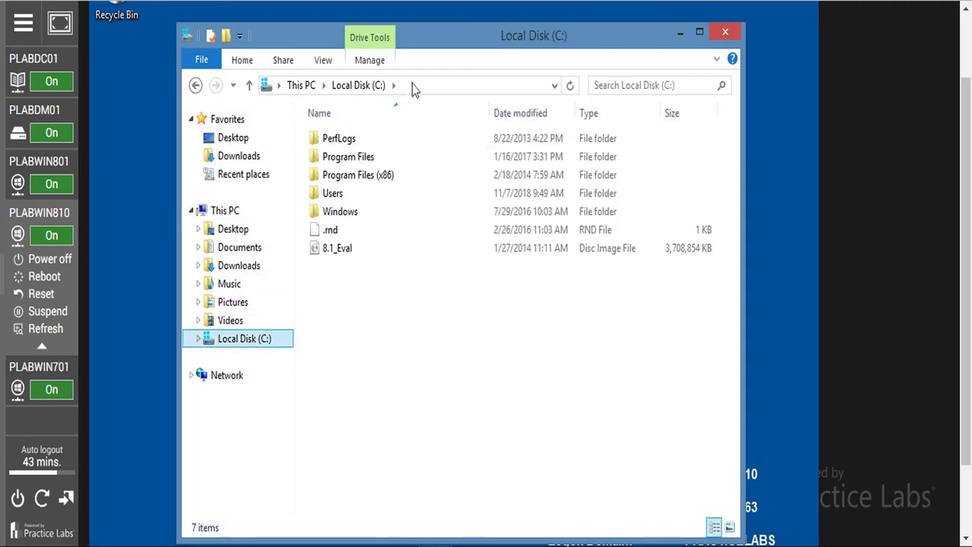
# Step: Navigate to Libraries by entering 'lib' in the address bar and picking the suggestion
pyautogui.click(416, 87)
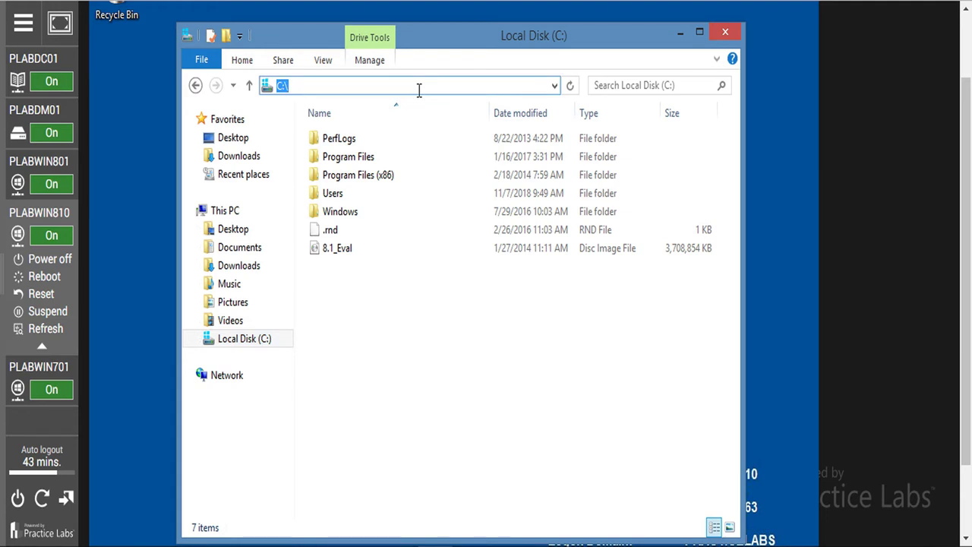
pyautogui.write('lib')
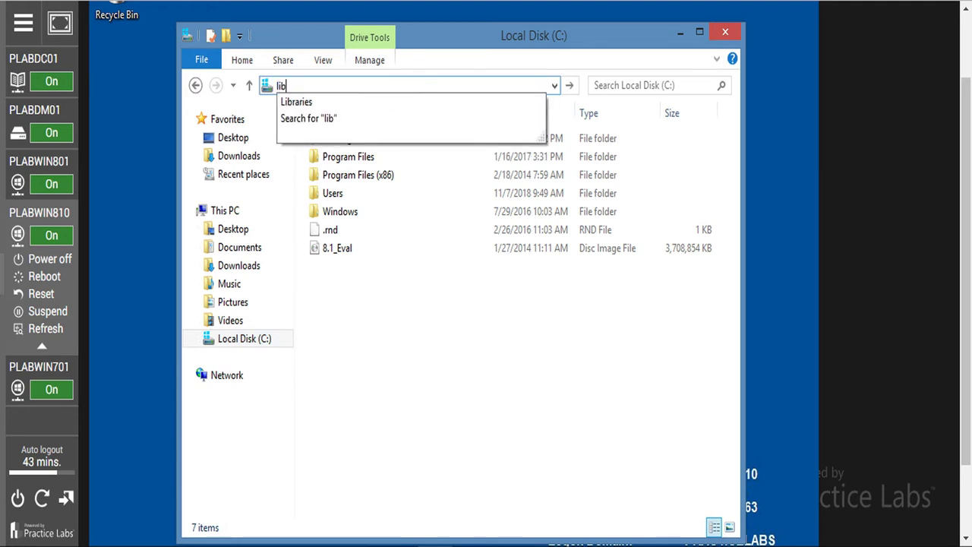
pyautogui.click(289, 104)
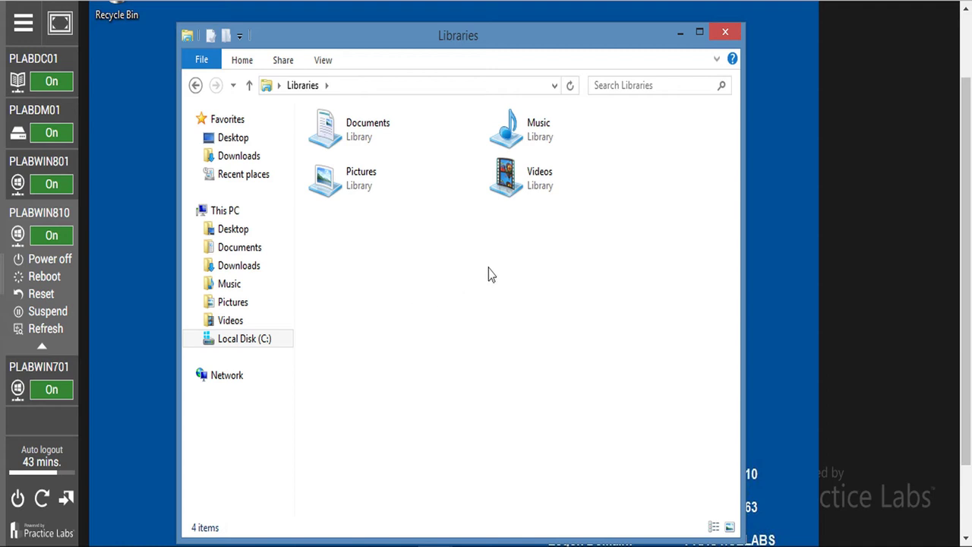
pyautogui.scroll(-2, 486, 290)
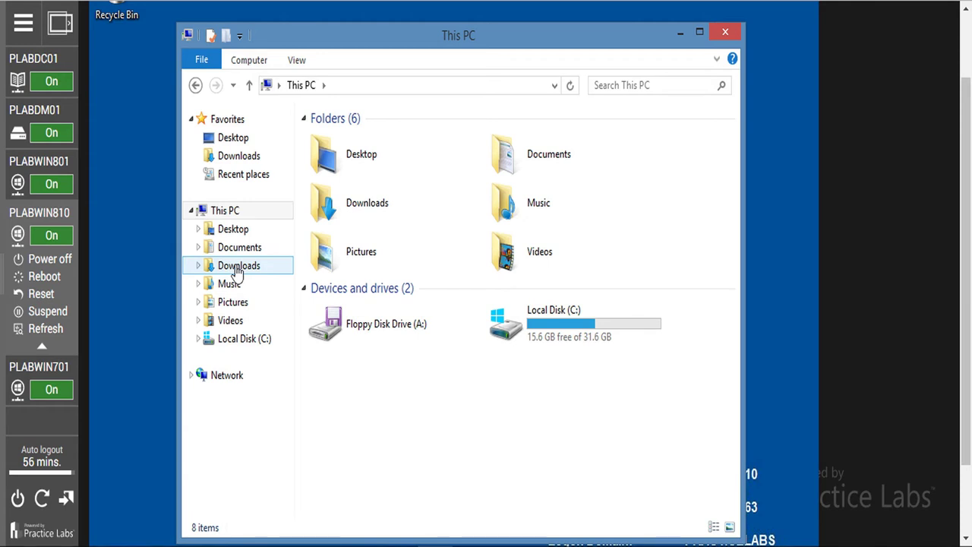
# Step: Include Downloads in the Documents library, then open Libraries from the Desktop
pyautogui.rightClick(237, 274)
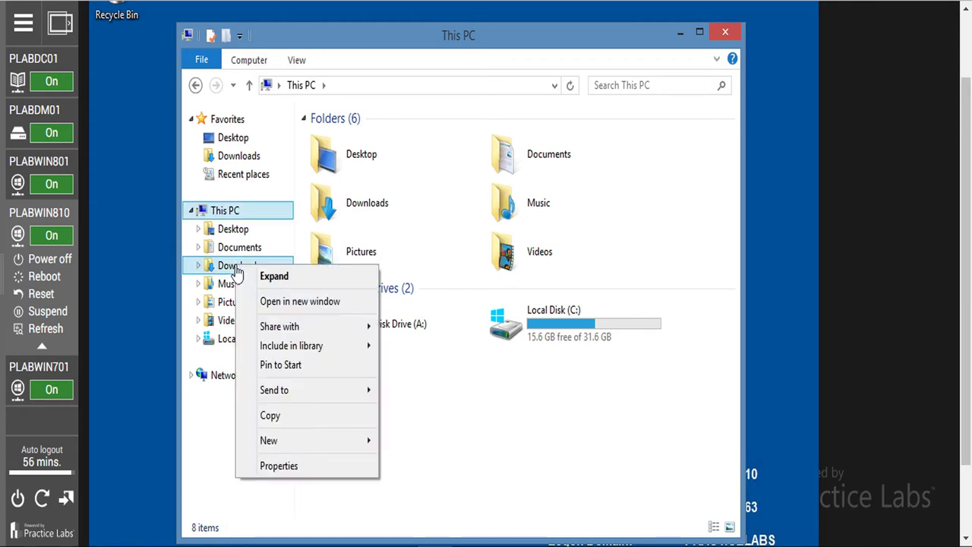
pyautogui.moveTo(310, 355)
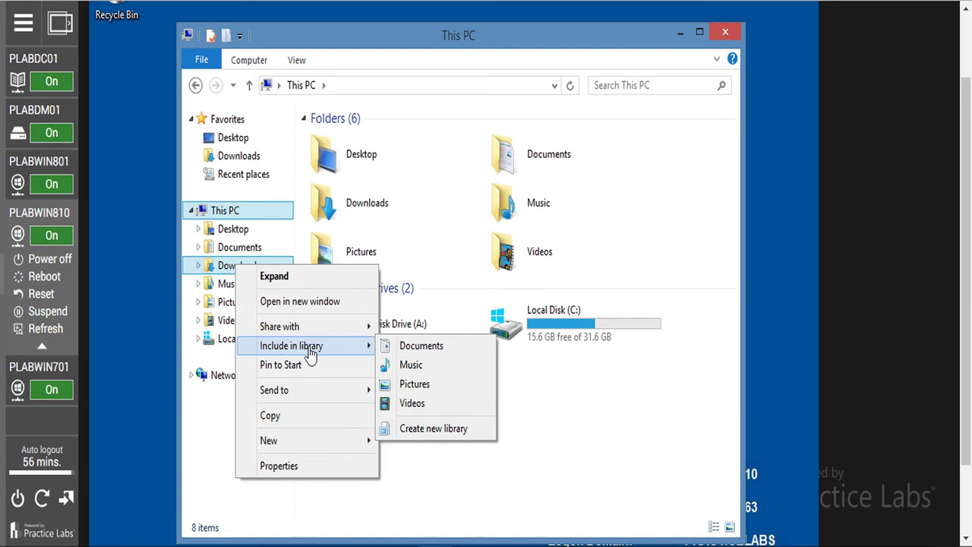
pyautogui.click(435, 348)
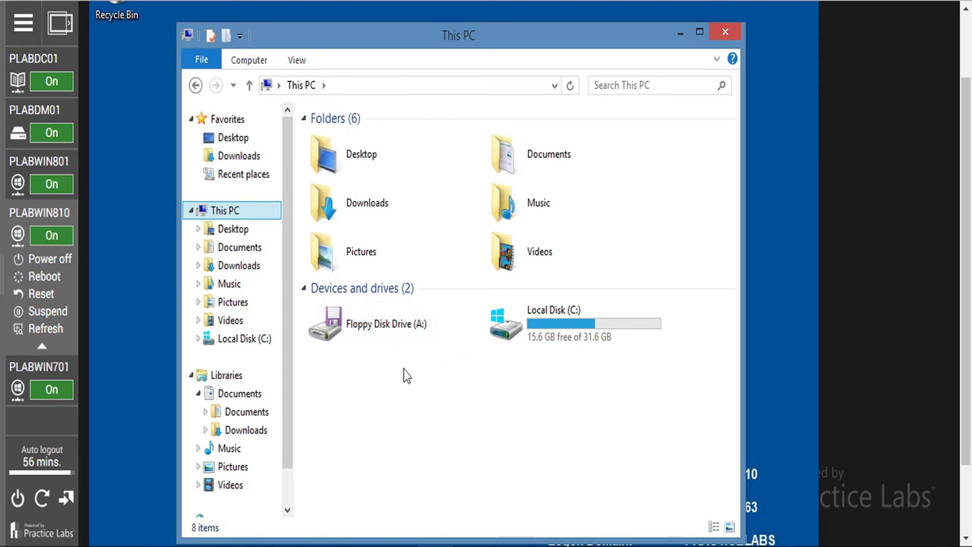
pyautogui.click(227, 145)
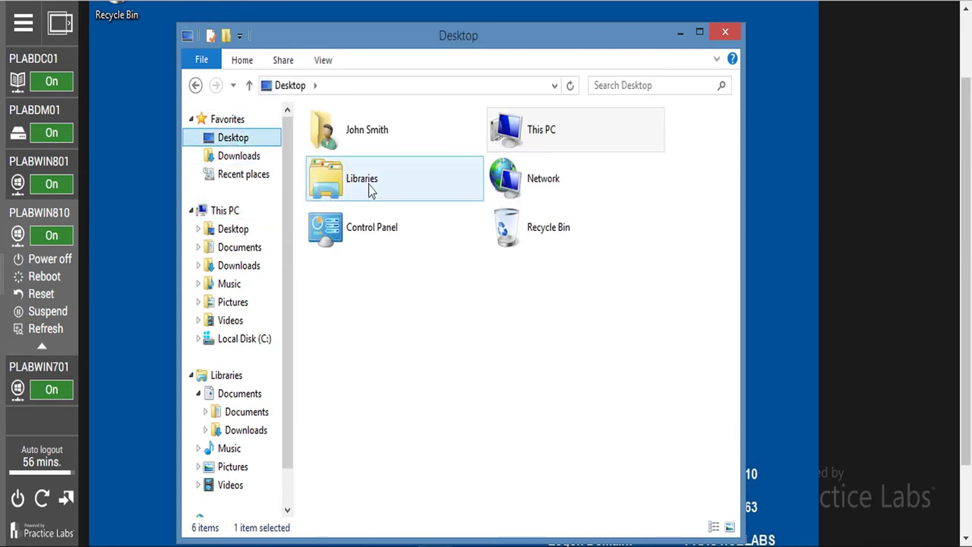
pyautogui.doubleClick(370, 188)
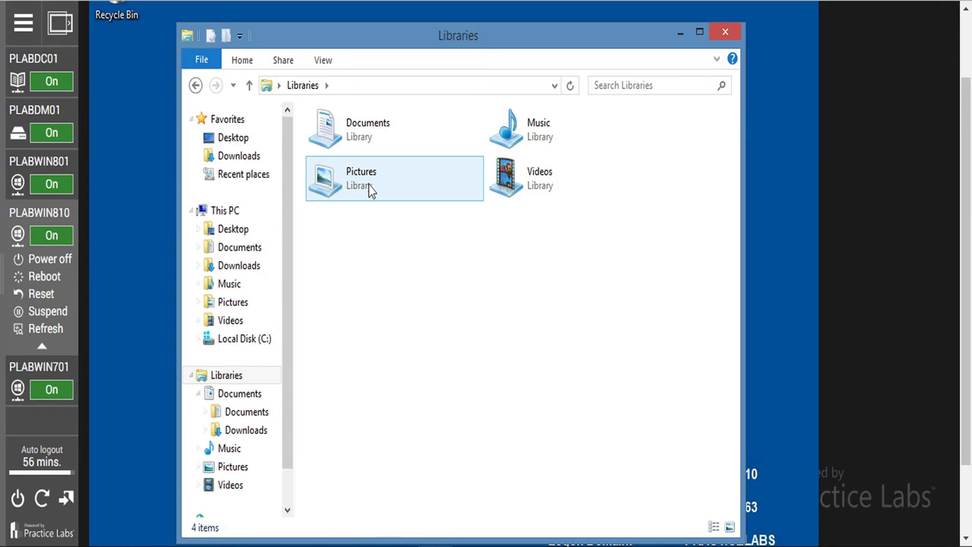
# Step: Open the Documents library to check its two locations, then open Local Disk (C:)
pyautogui.rightClick(370, 135)
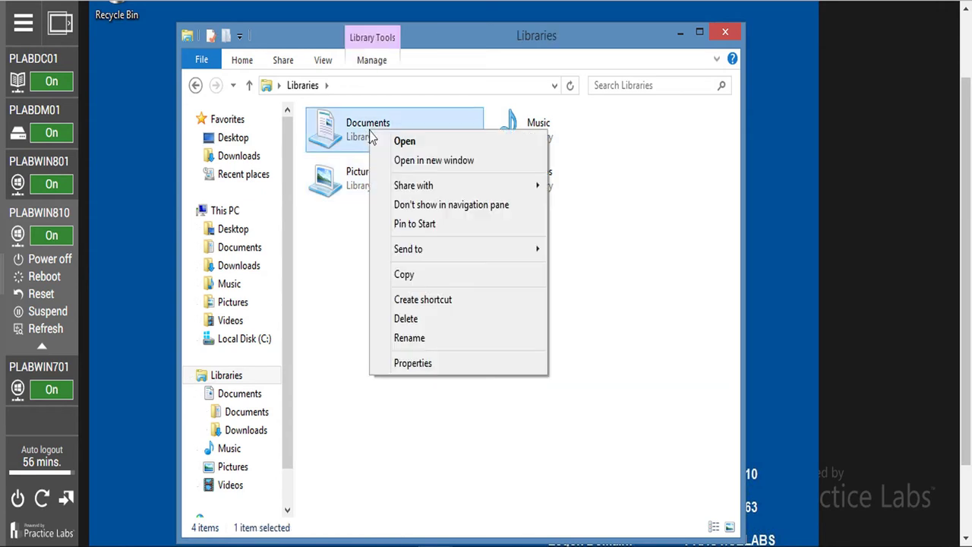
pyautogui.click(405, 141)
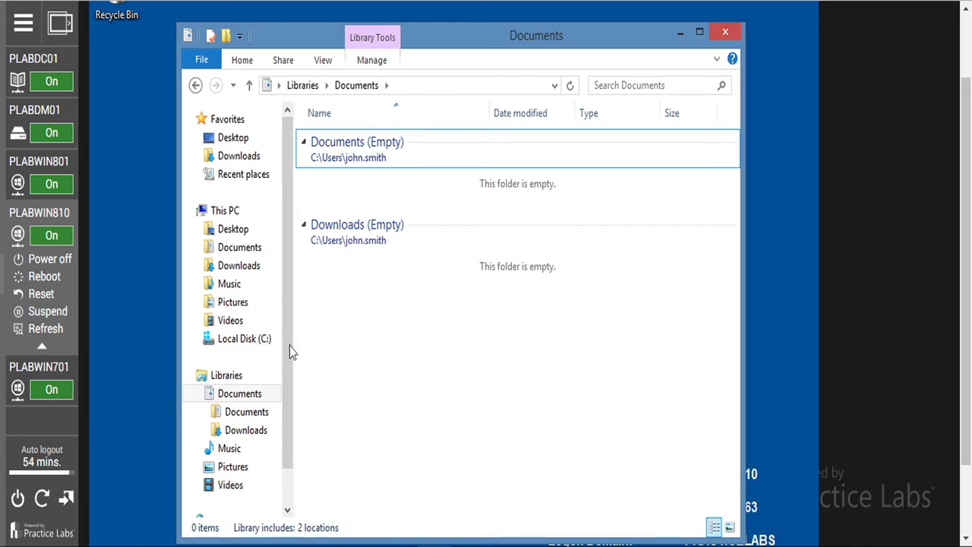
pyautogui.click(241, 342)
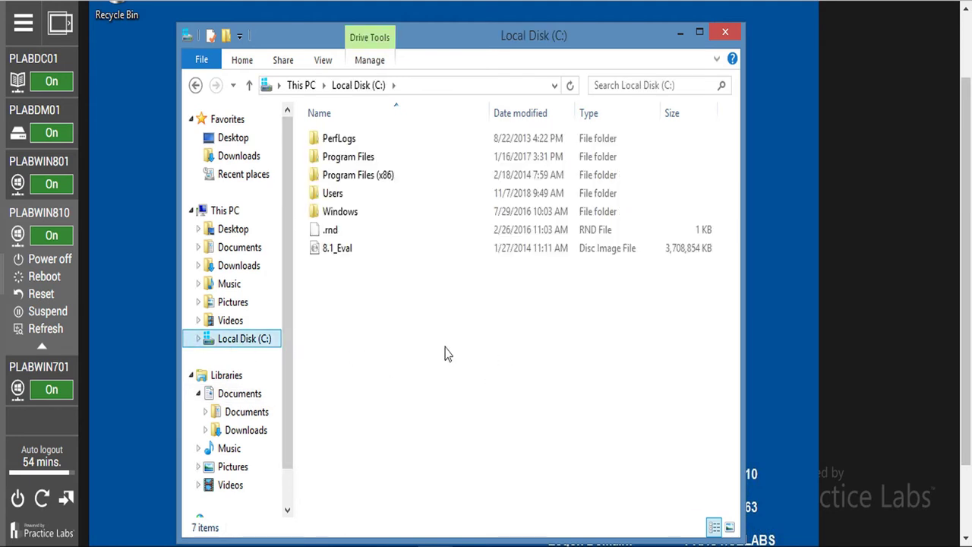
# Step: Create a new folder on C: and name it the user's name followed by 'Marketing'
pyautogui.click(361, 339)
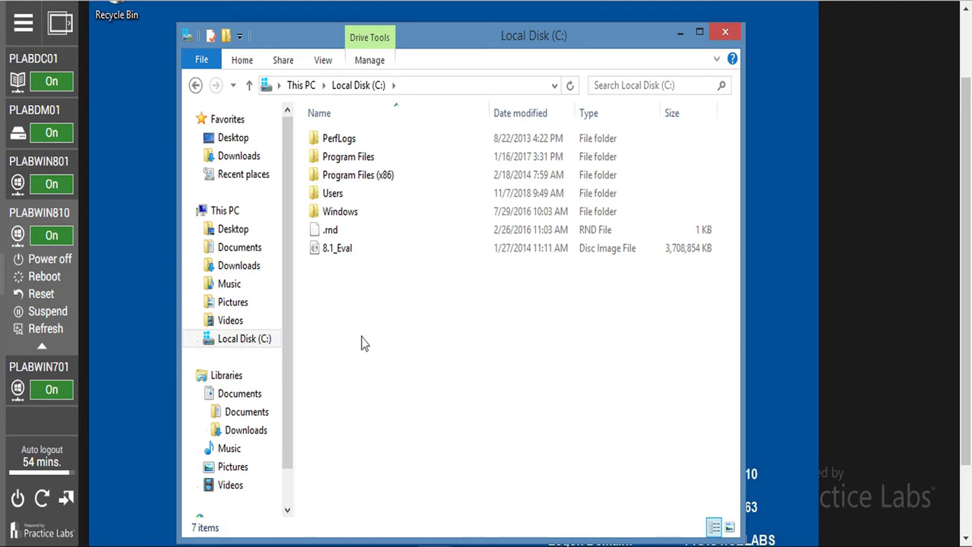
pyautogui.rightClick(362, 339)
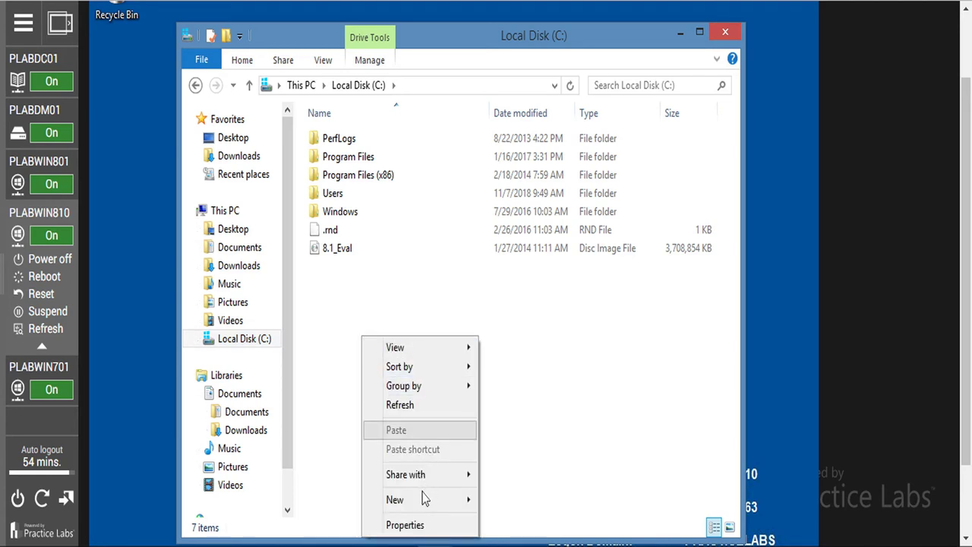
pyautogui.moveTo(423, 507)
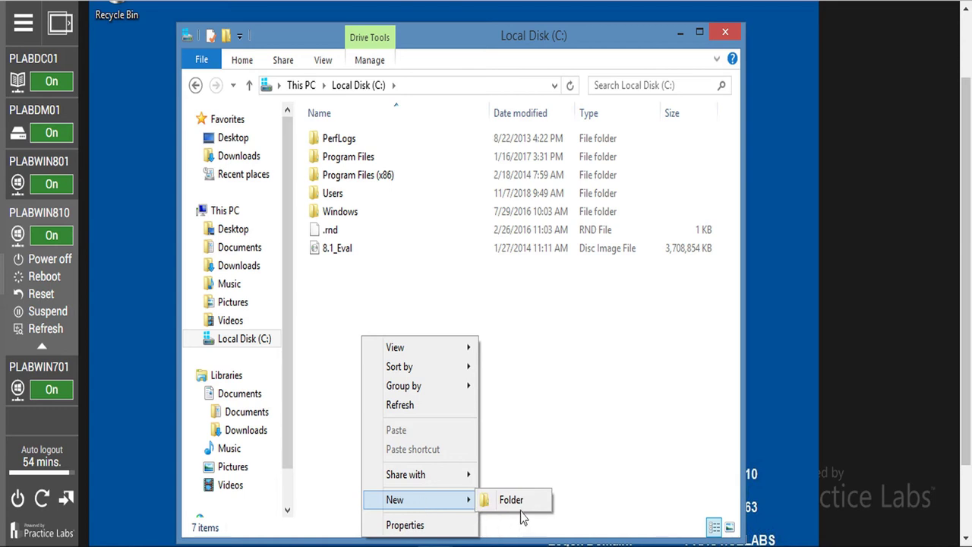
pyautogui.click(314, 307)
pyautogui.rightClick(315, 307)
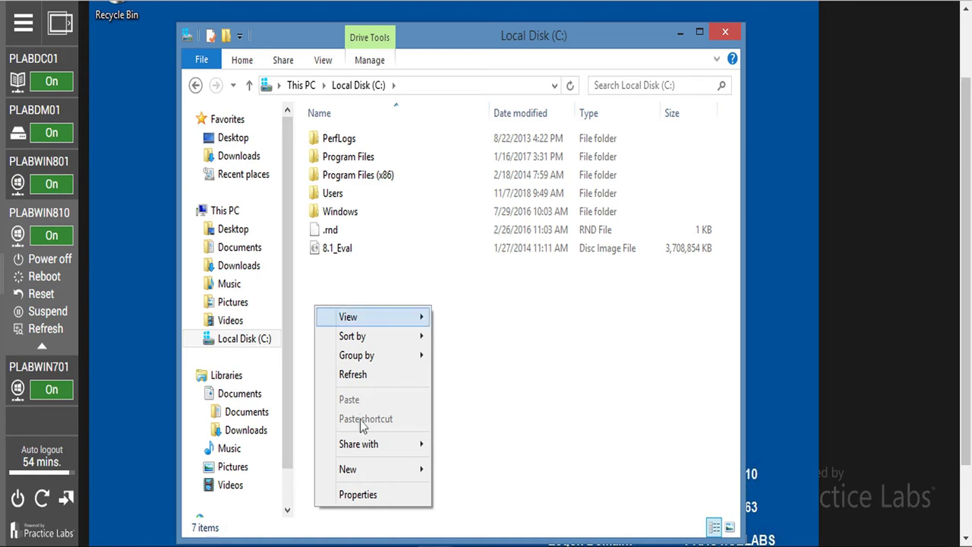
pyautogui.moveTo(364, 472)
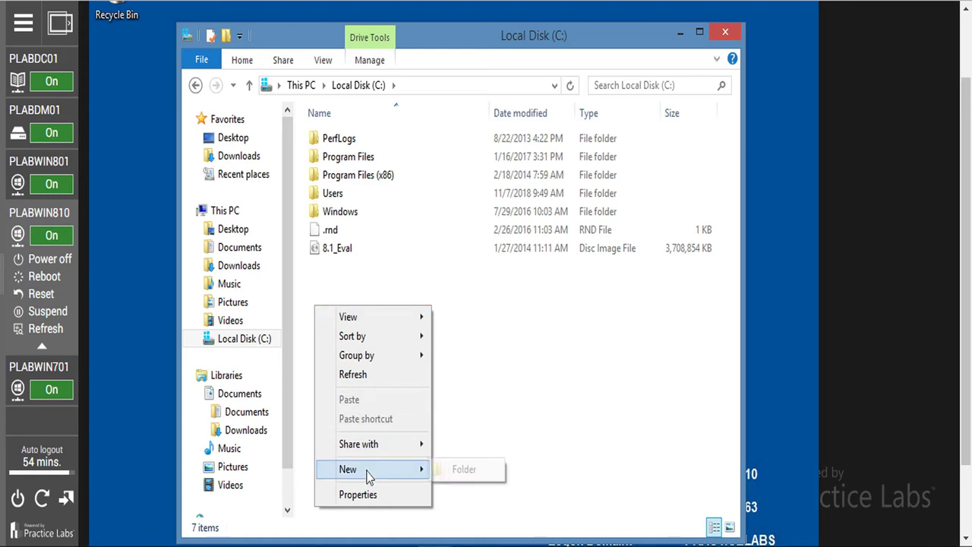
pyautogui.click(474, 473)
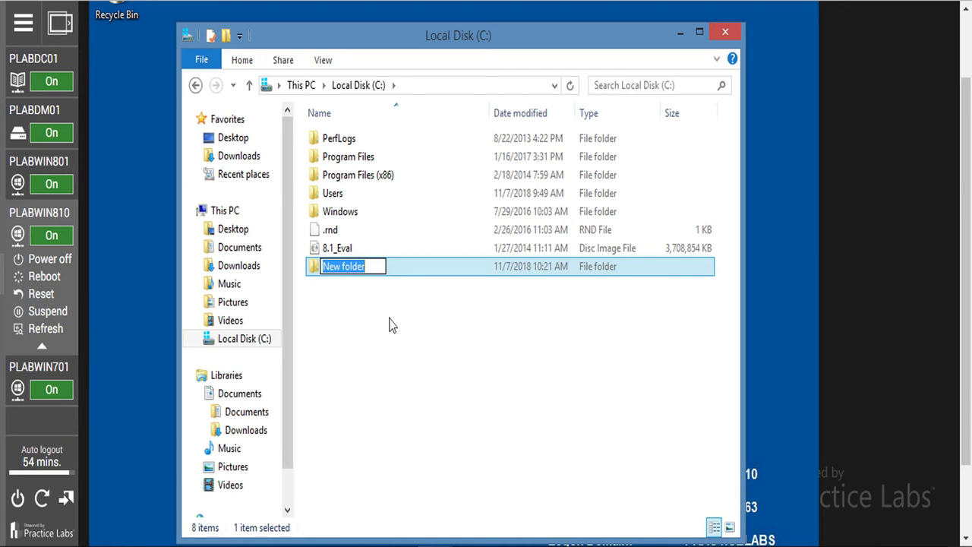
pyautogui.press('BackSpace')
pyautogui.write('Joh')
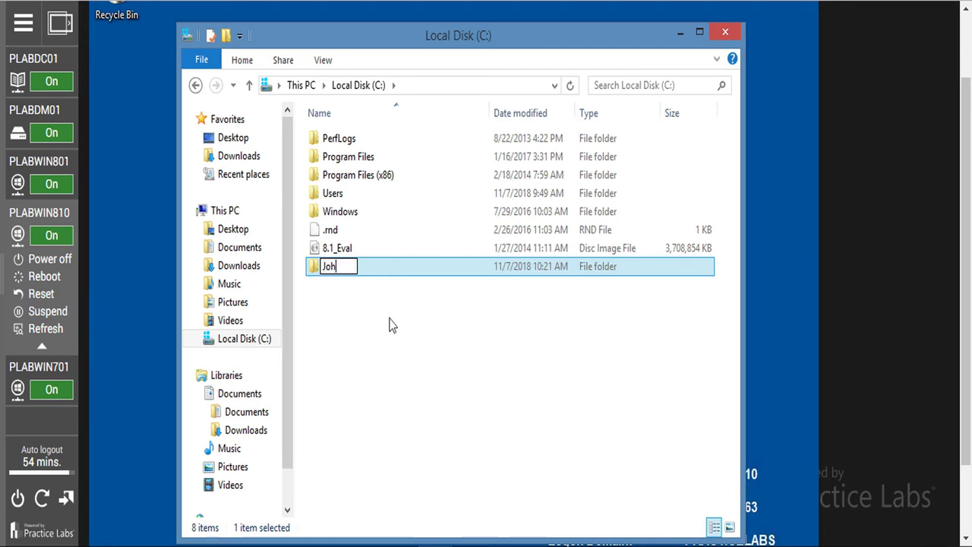
pyautogui.write('nSmithM')
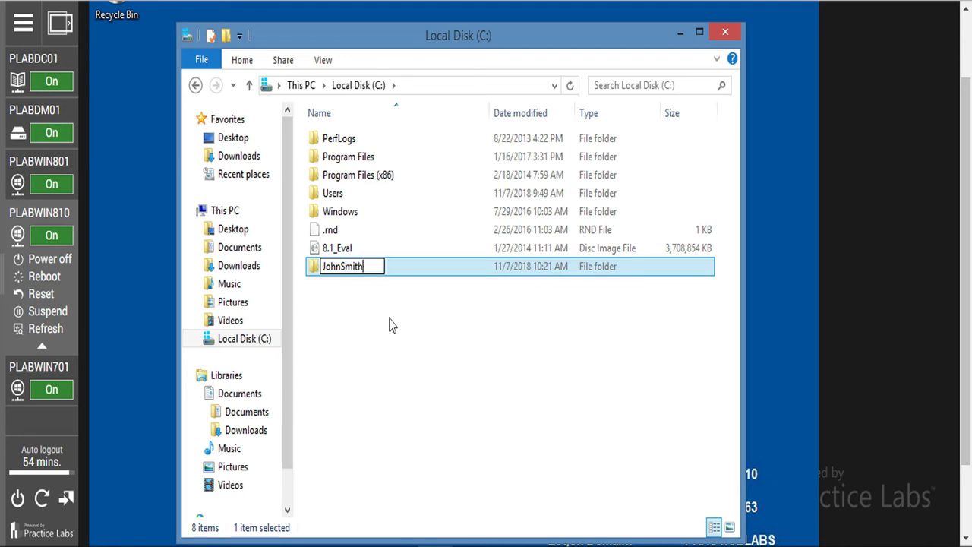
pyautogui.write('ark')
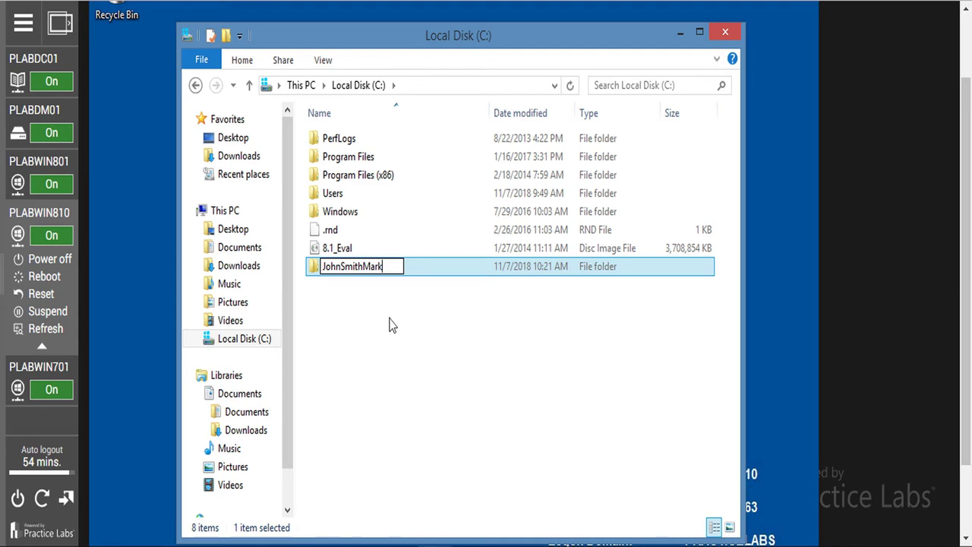
pyautogui.write('eting')
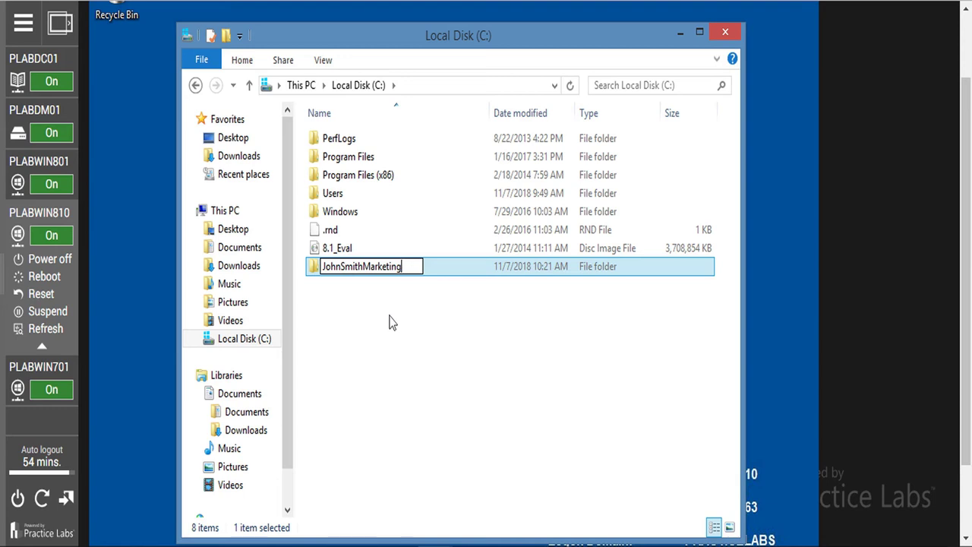
pyautogui.click(389, 323)
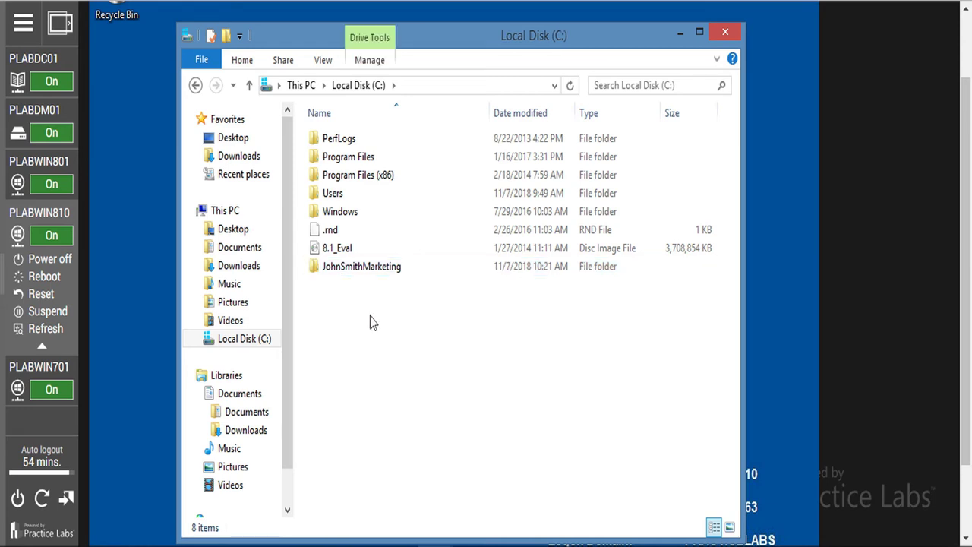
# Step: Include the new Marketing folder in the Documents library, then go to the Desktop
pyautogui.rightClick(372, 267)
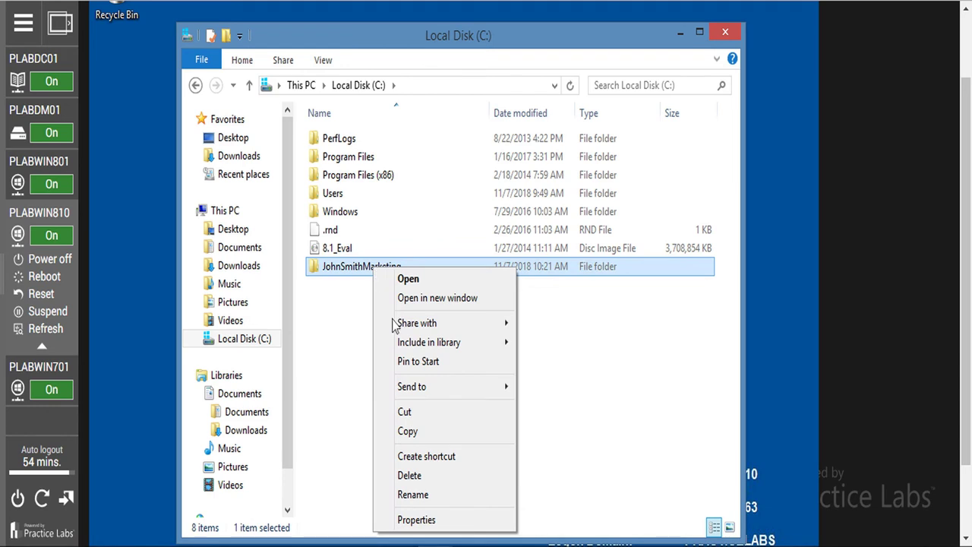
pyautogui.moveTo(435, 347)
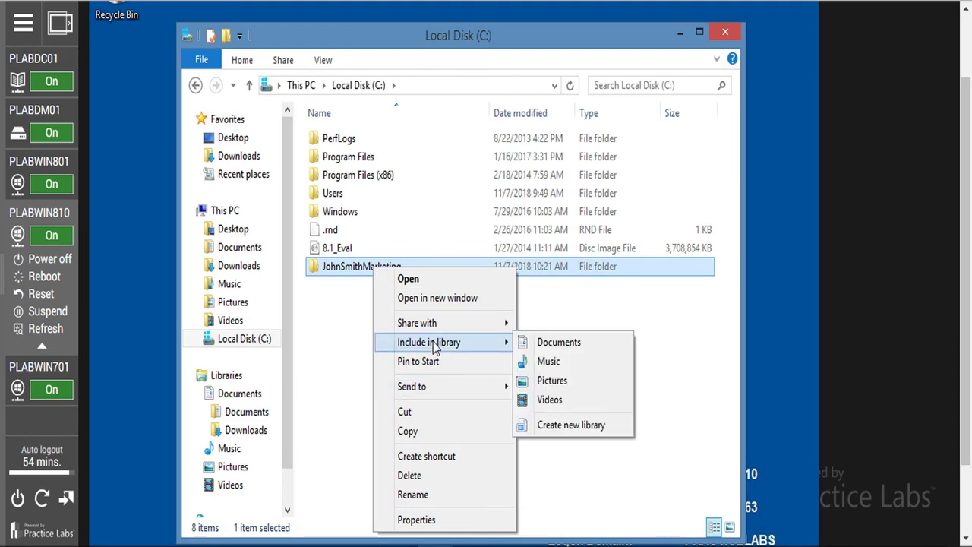
pyautogui.click(566, 345)
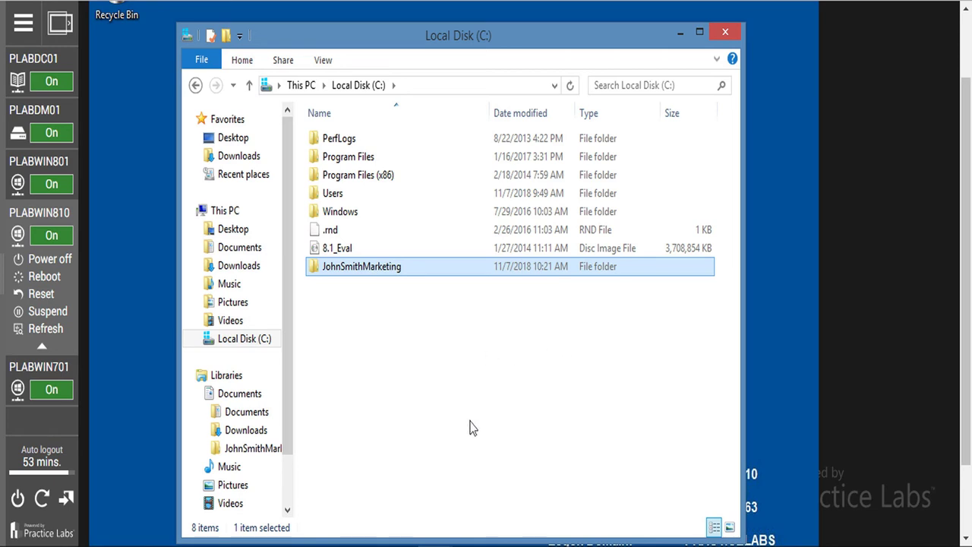
pyautogui.click(229, 139)
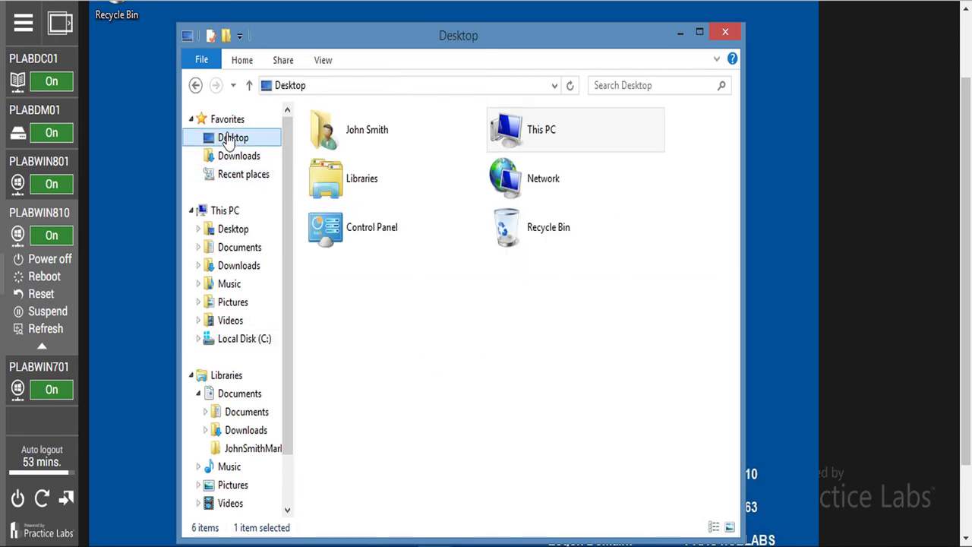
# Step: Open the Documents library from Desktop > Libraries to view its three included locations
pyautogui.click(361, 187)
pyautogui.doubleClick(358, 187)
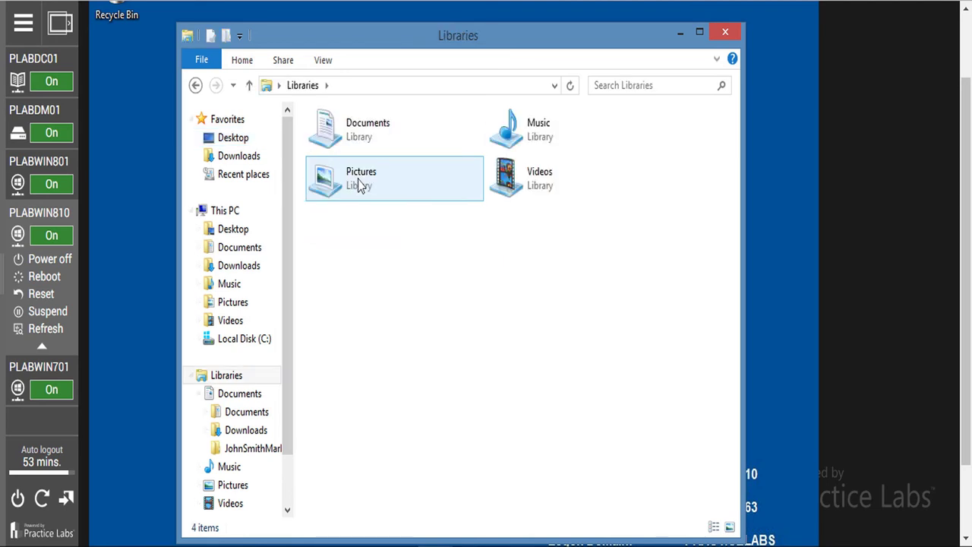
pyautogui.rightClick(367, 129)
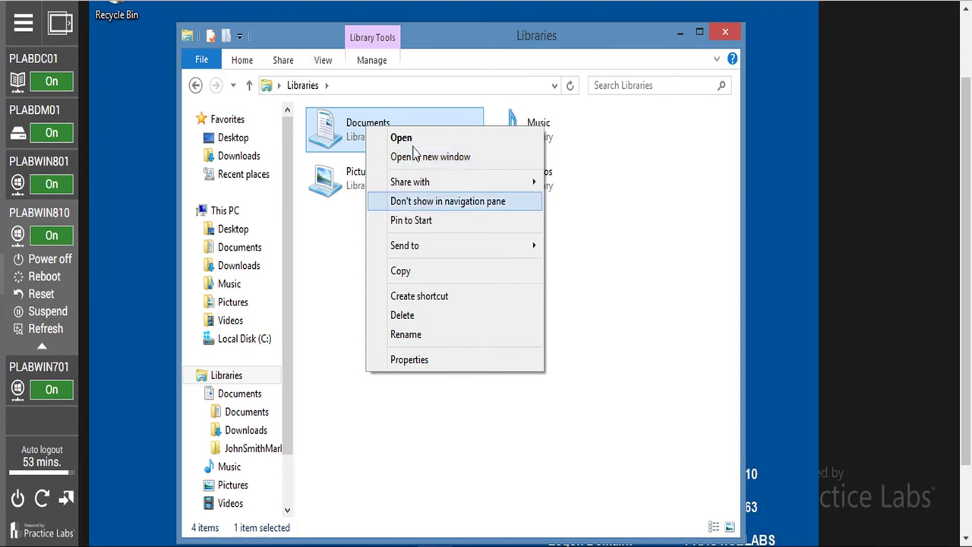
pyautogui.click(410, 138)
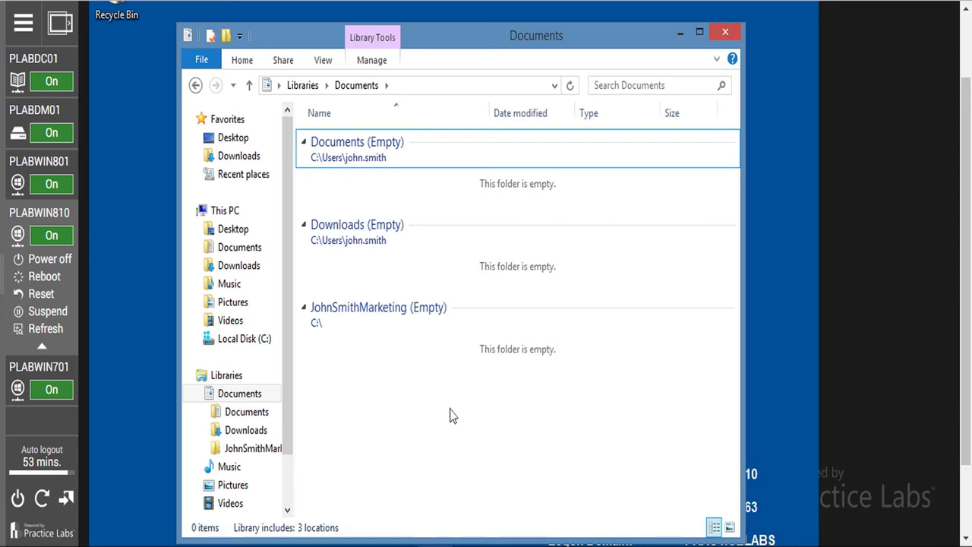
pyautogui.click(232, 140)
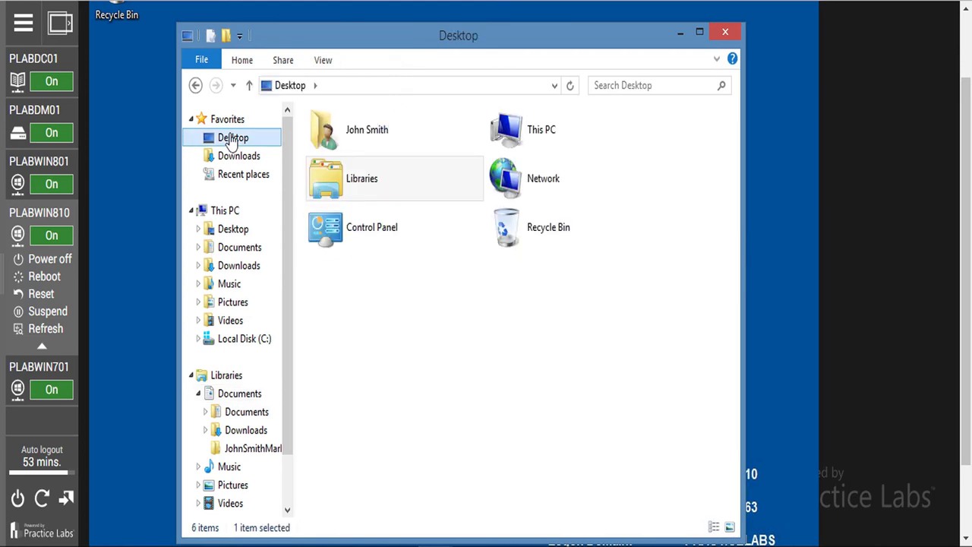
pyautogui.doubleClick(360, 186)
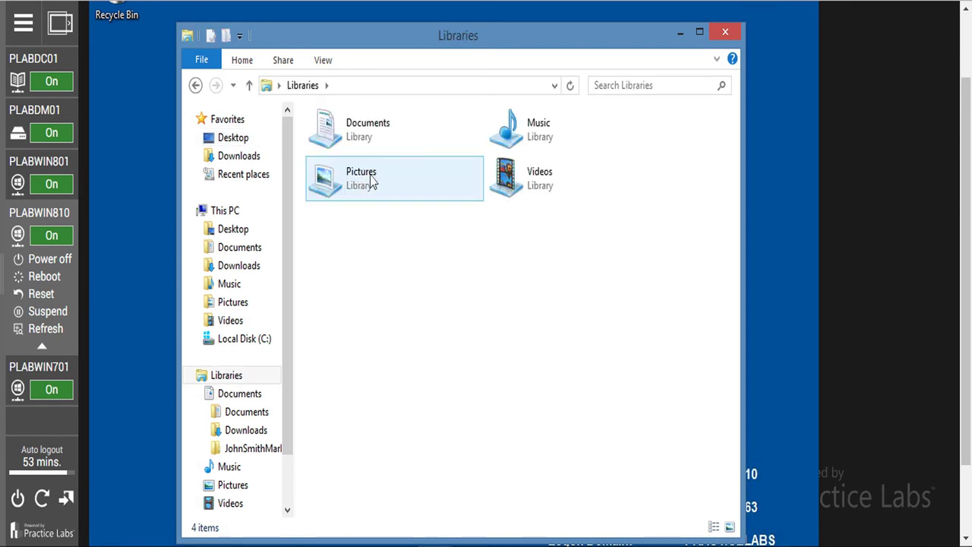
pyautogui.doubleClick(369, 131)
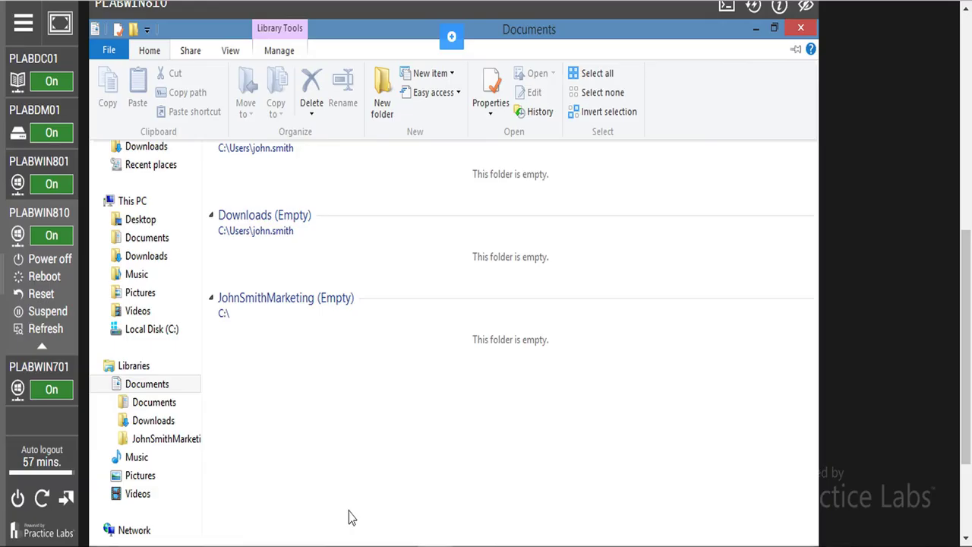
# Step: Turn on 'Show hidden files, folders, and drives' in Folder Options and apply it
pyautogui.click(231, 52)
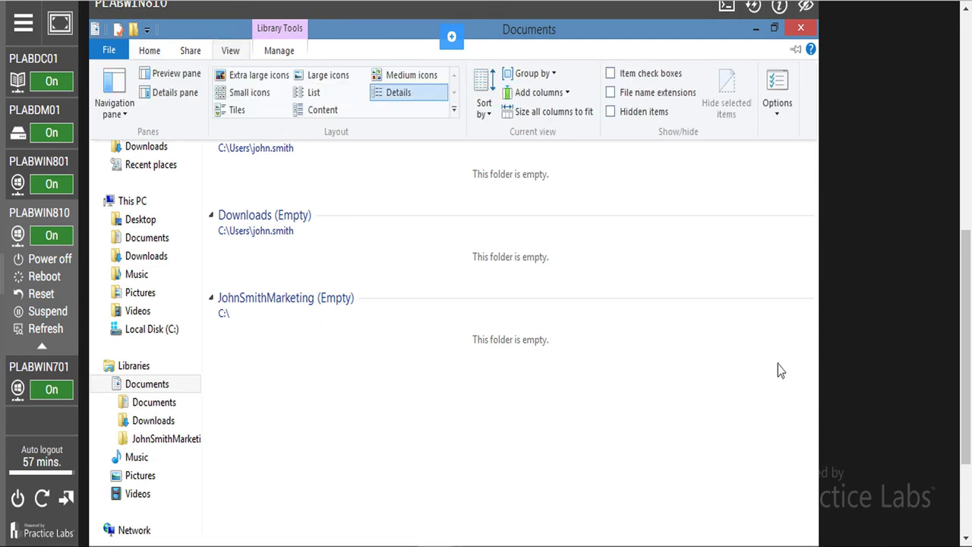
pyautogui.click(778, 114)
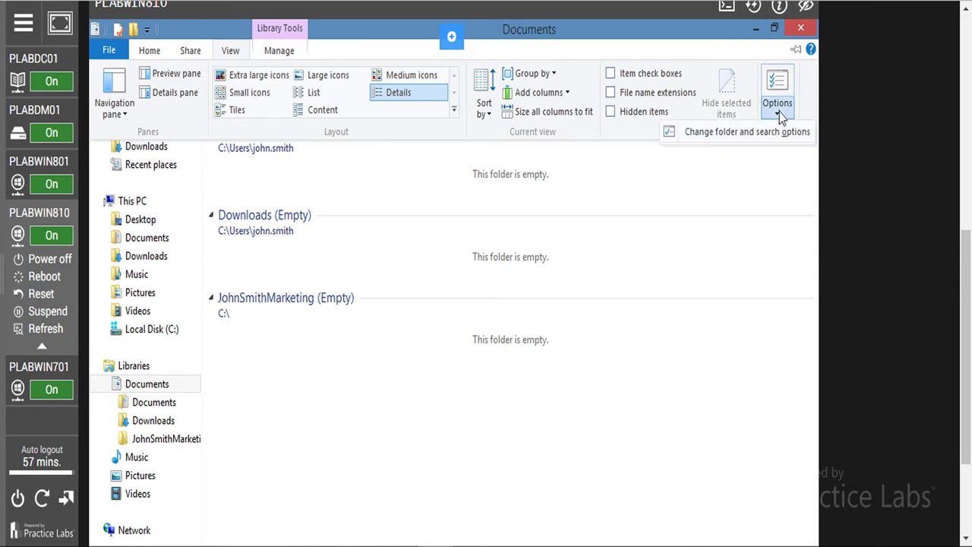
pyautogui.click(707, 142)
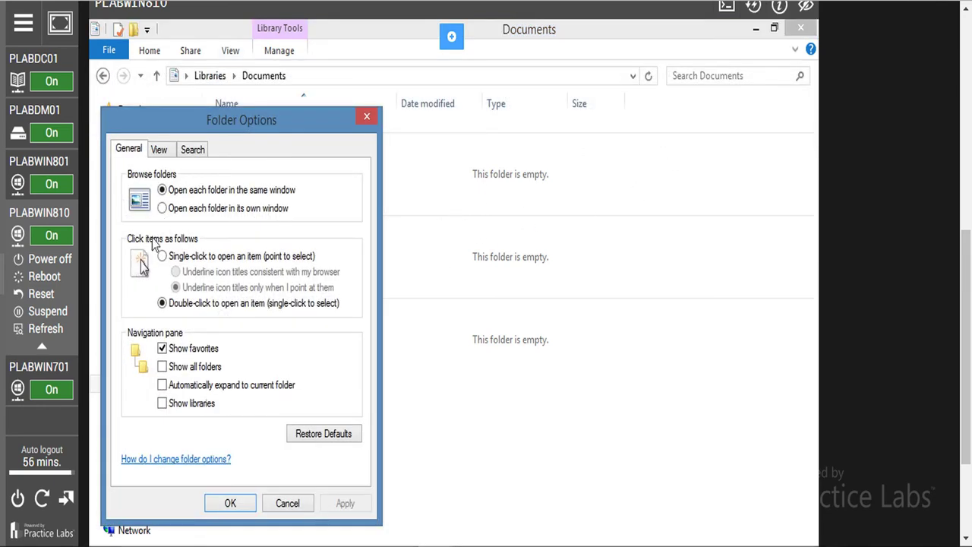
pyautogui.click(158, 150)
pyautogui.scroll(-1, 277, 251)
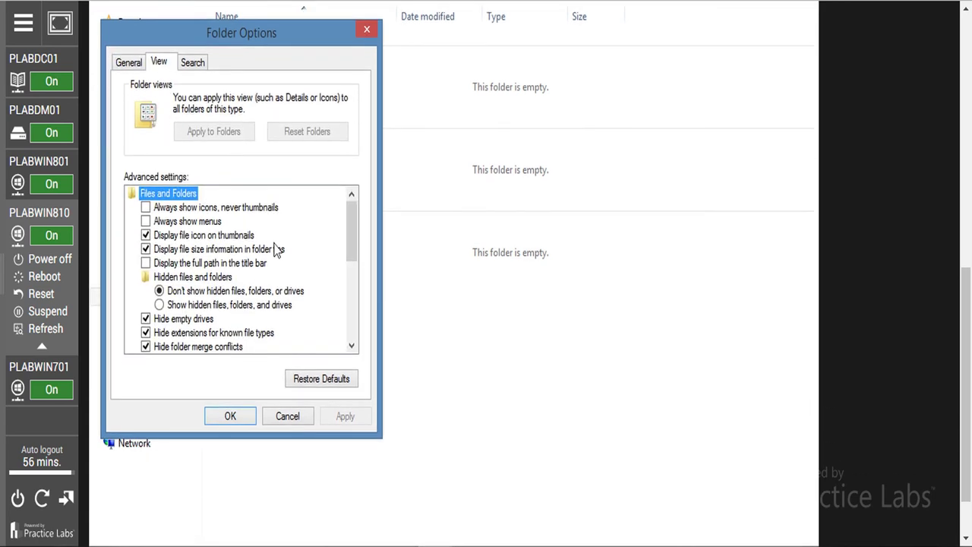
pyautogui.scroll(-2, 277, 250)
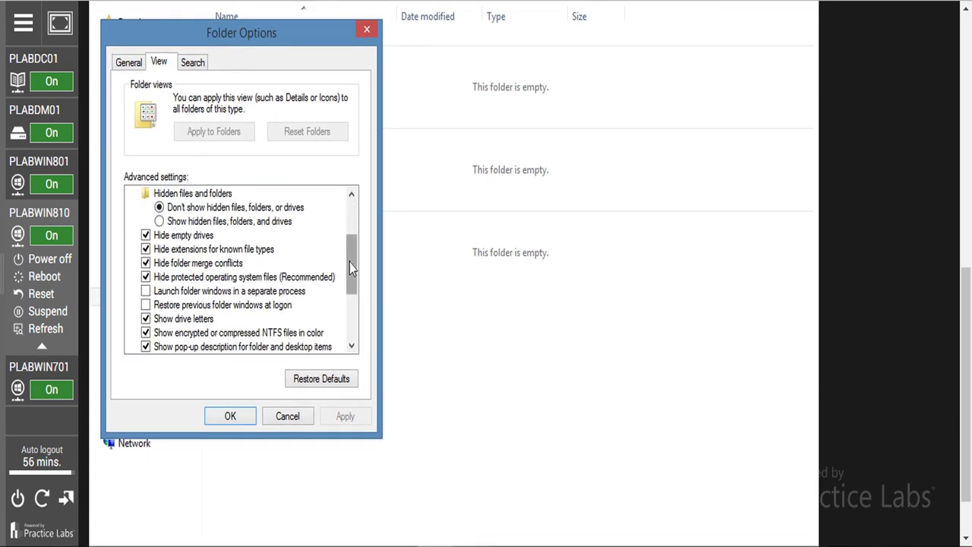
pyautogui.moveTo(349, 262); pyautogui.dragTo(349, 280)
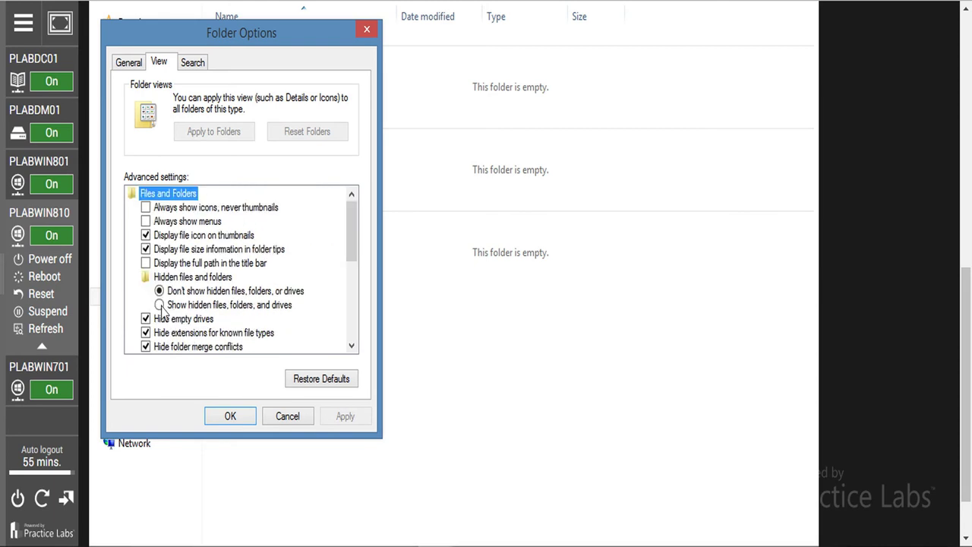
pyautogui.click(159, 306)
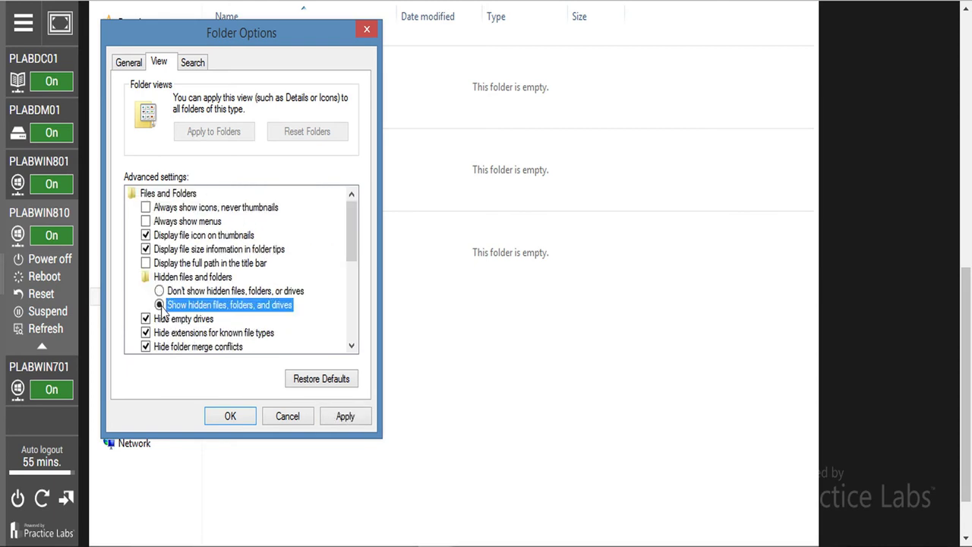
pyautogui.click(230, 416)
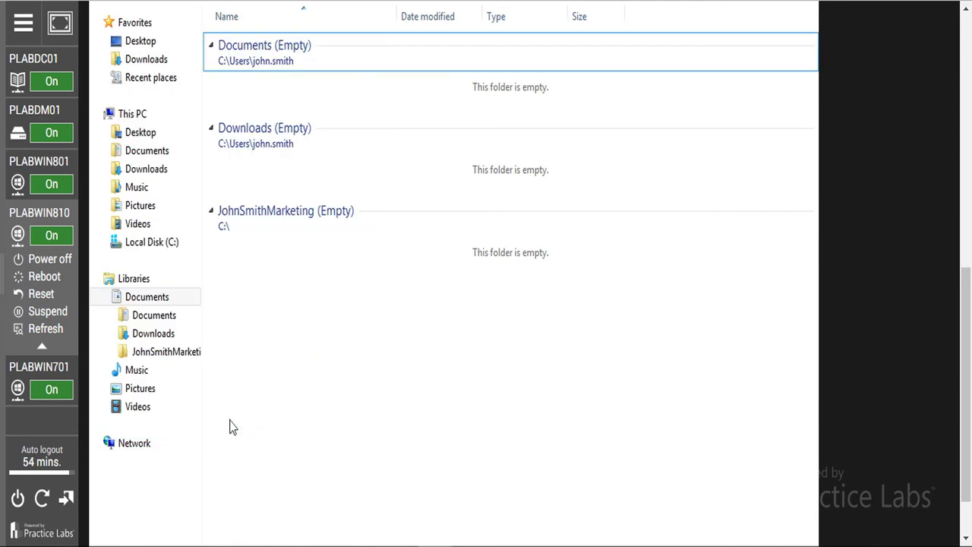
# Step: Browse from Local Disk (C:) through Users and the user's home folder into AppData
pyautogui.click(144, 243)
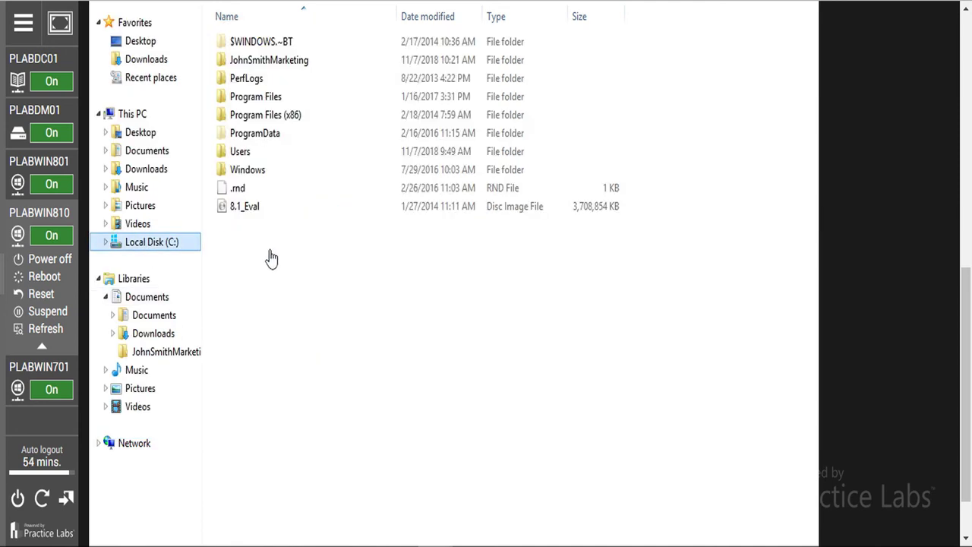
pyautogui.click(246, 154)
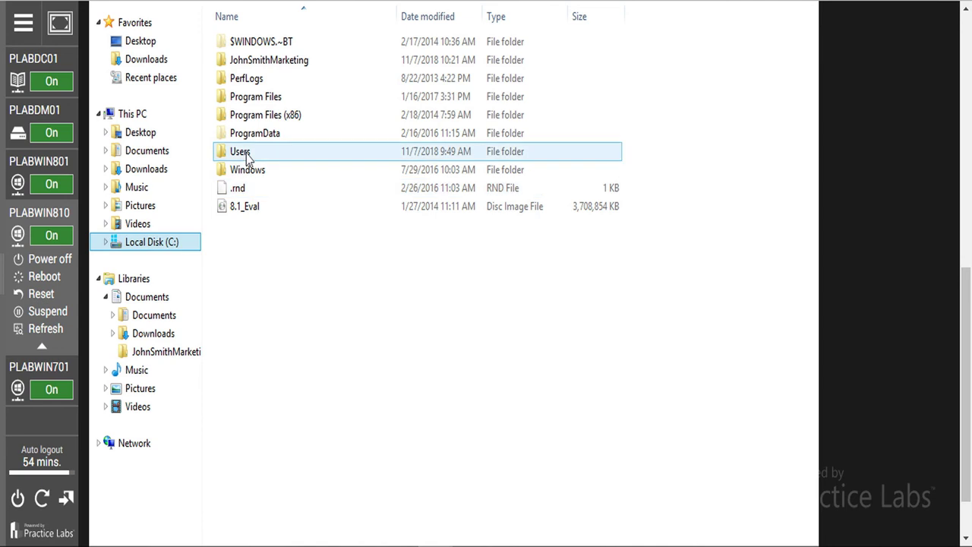
pyautogui.doubleClick(246, 155)
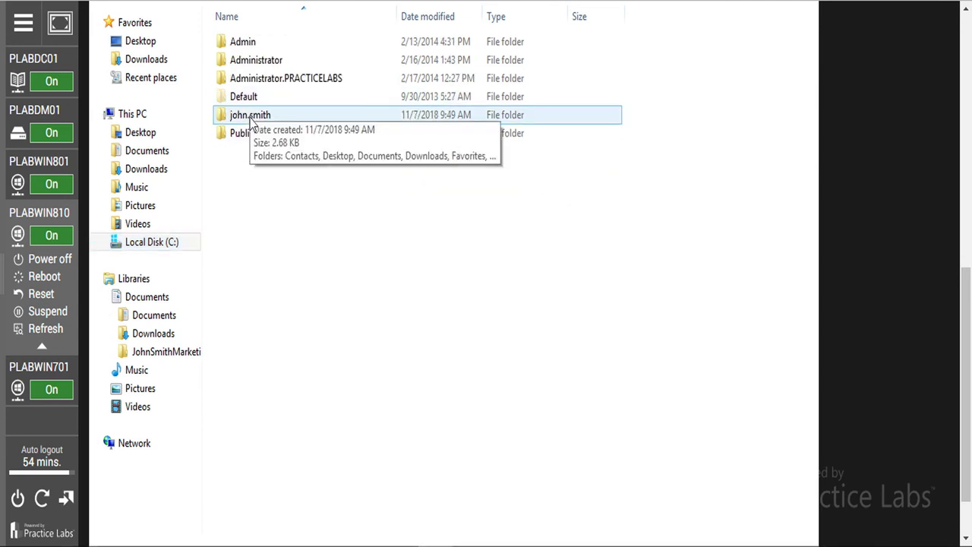
pyautogui.doubleClick(251, 120)
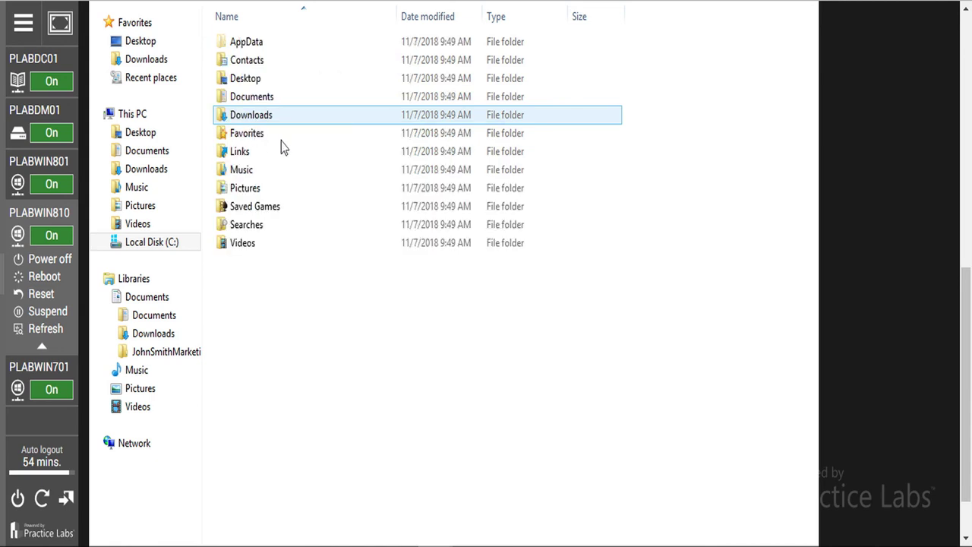
pyautogui.doubleClick(246, 42)
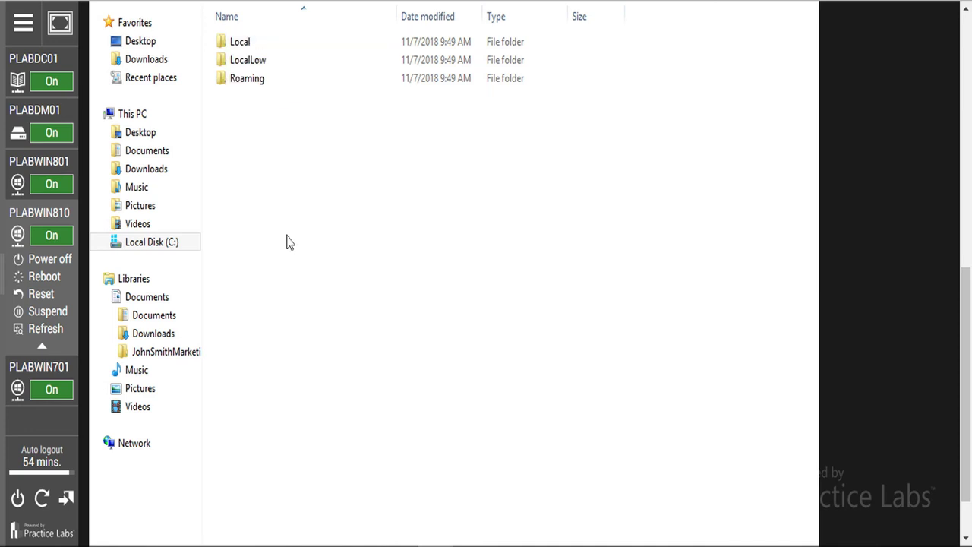
# Step: Go through Roaming, Microsoft and Windows into the hidden Libraries folder
pyautogui.click(243, 83)
pyautogui.doubleClick(243, 82)
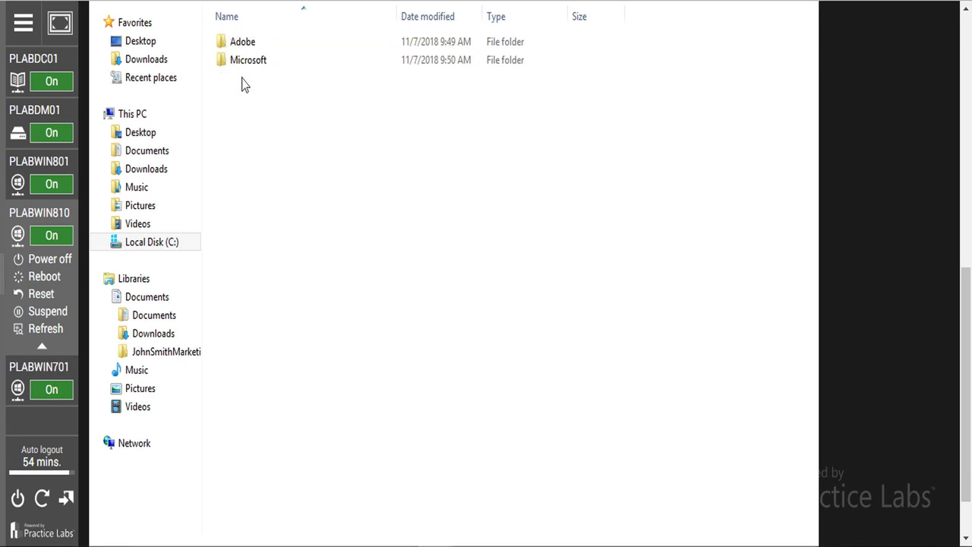
pyautogui.click(257, 68)
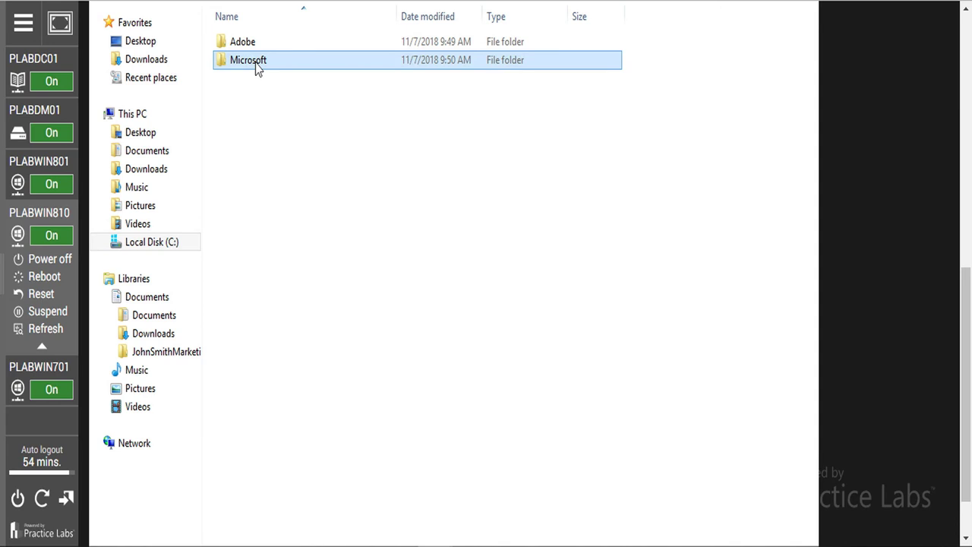
pyautogui.doubleClick(257, 68)
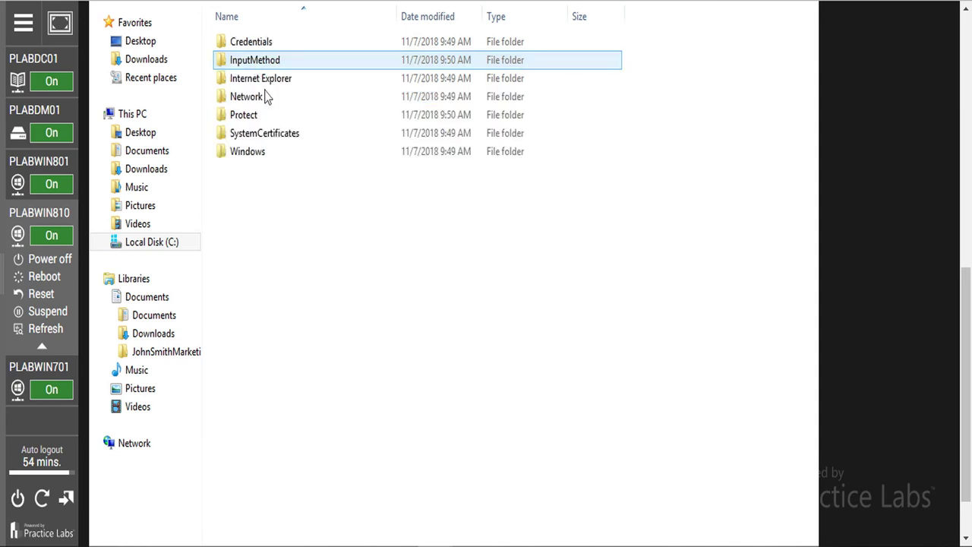
pyautogui.click(247, 155)
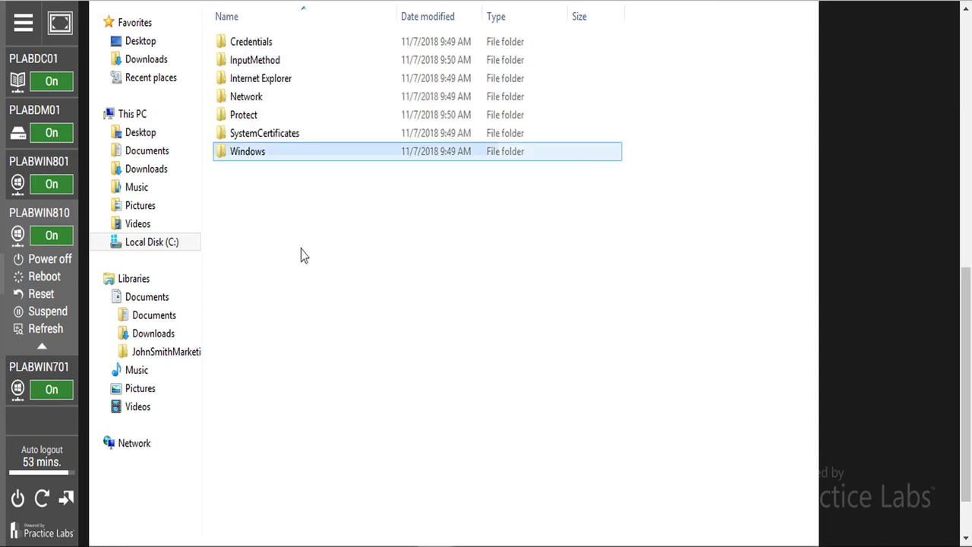
pyautogui.press('Return')
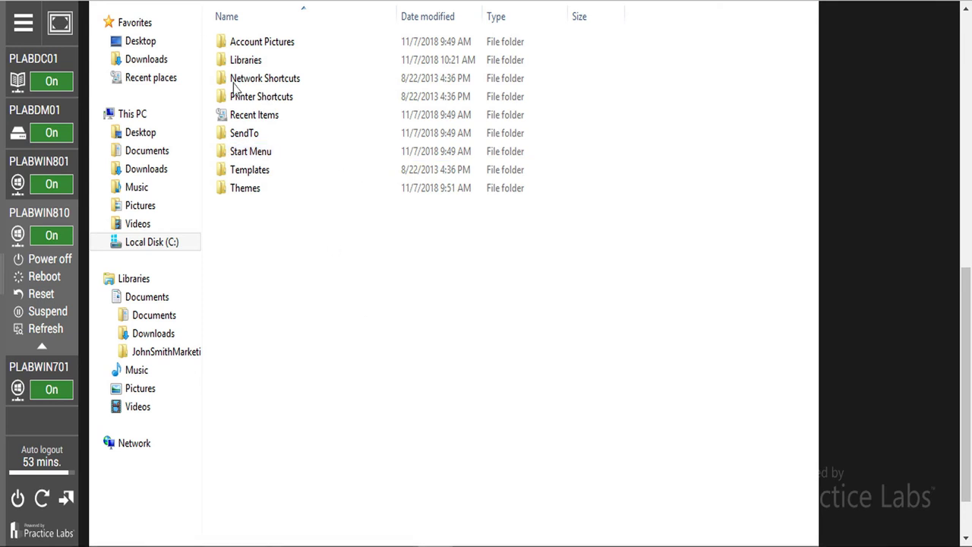
pyautogui.click(245, 62)
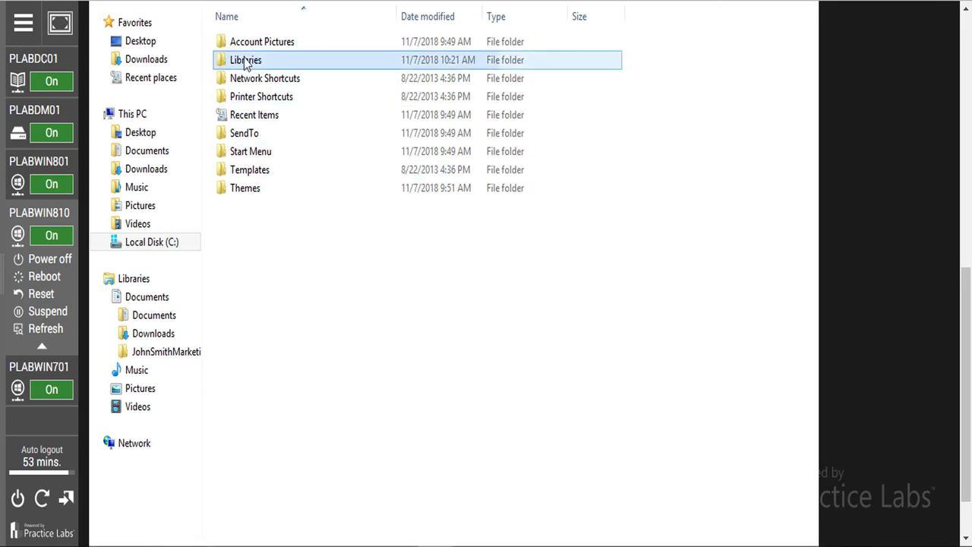
pyautogui.doubleClick(245, 62)
# Step: Open the Documents library file to see its Documents, Downloads and marketing folder locations
pyautogui.scroll(2, 320, 272)
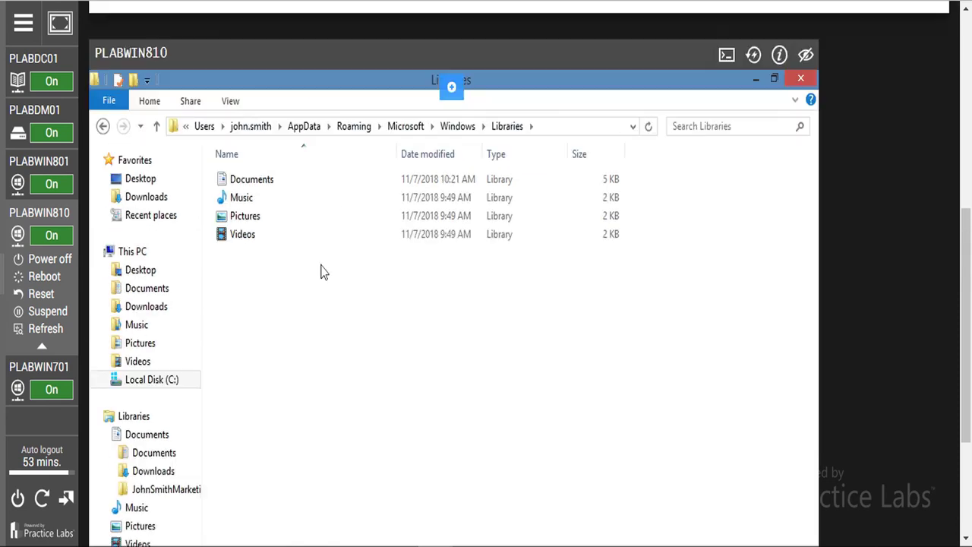
pyautogui.scroll(1, 321, 272)
pyautogui.click(256, 217)
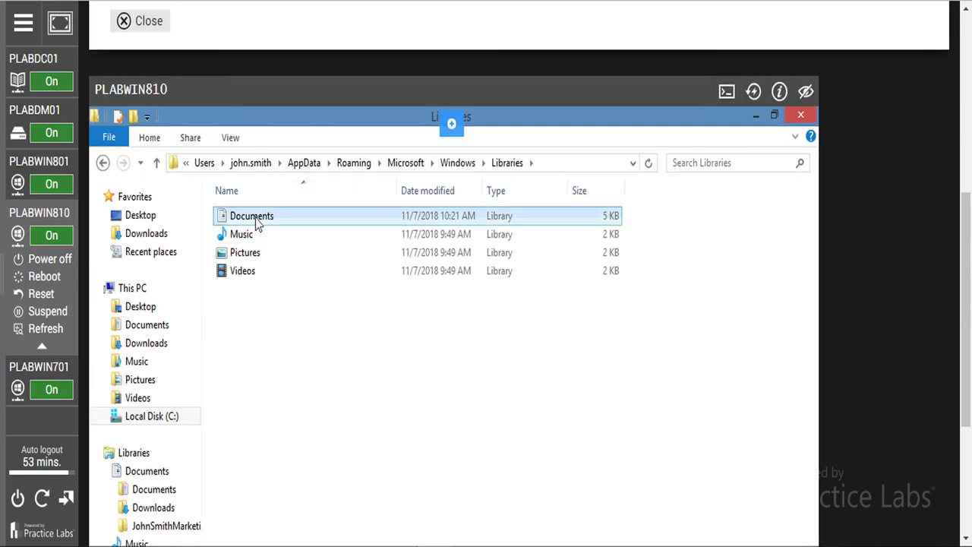
pyautogui.doubleClick(256, 219)
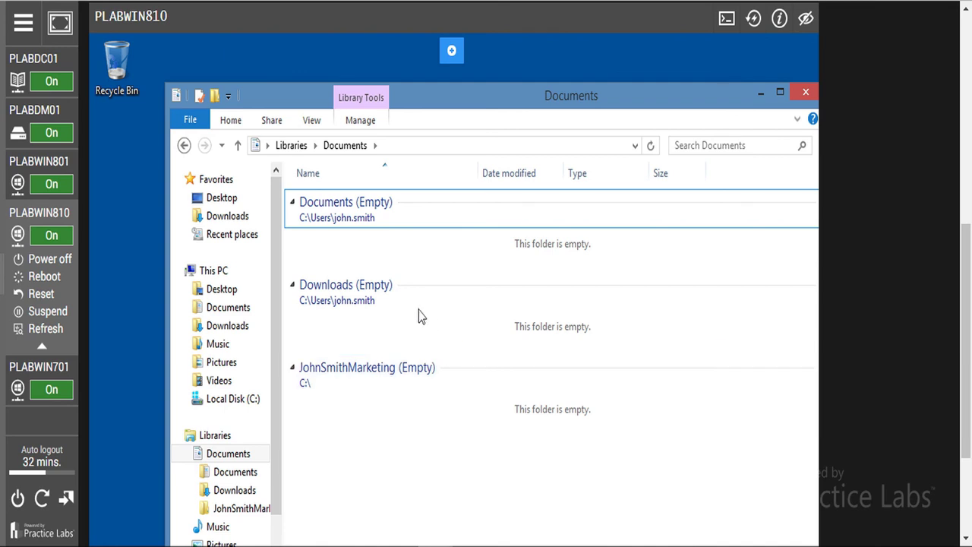
# Step: Drag Libraries from the Desktop folder onto the desktop as a shortcut, then close the window
pyautogui.click(221, 199)
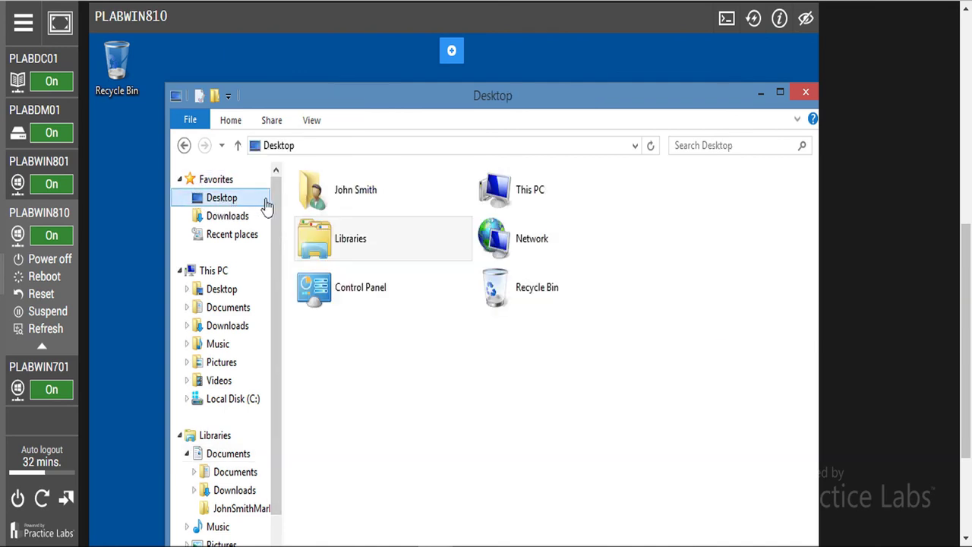
pyautogui.click(352, 243)
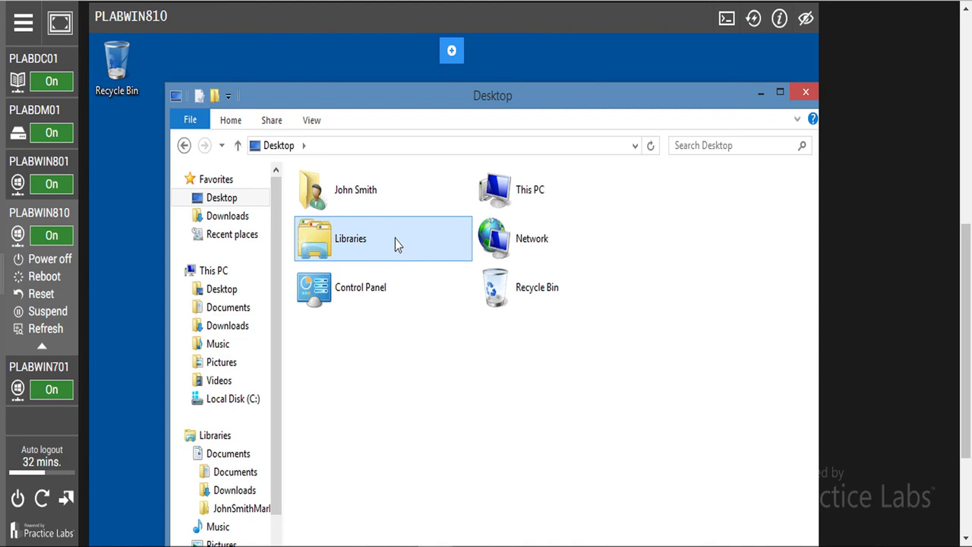
pyautogui.moveTo(395, 239); pyautogui.dragTo(129, 242)
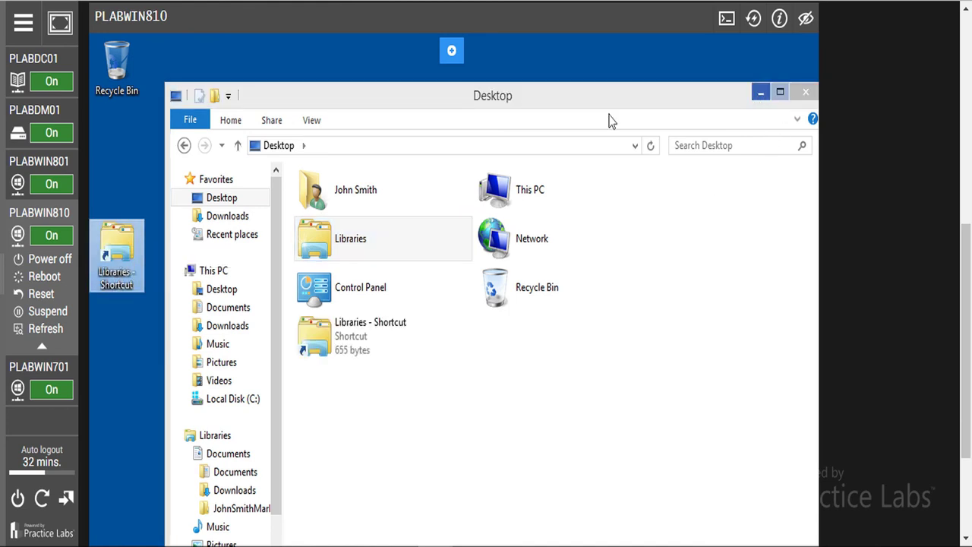
pyautogui.hotkey('alt', 'F4')
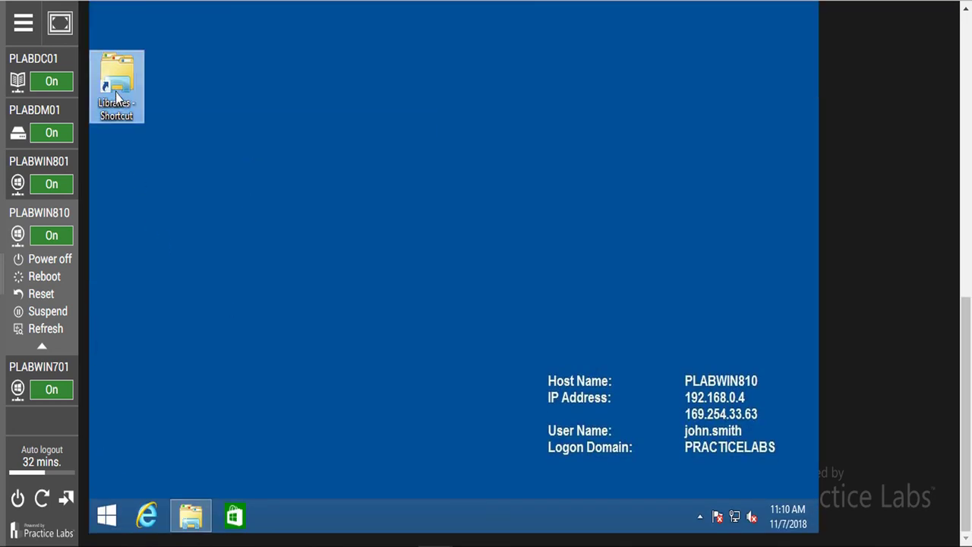
# Step: Open Libraries via the desktop shortcut and view the Documents library's three locations
pyautogui.doubleClick(116, 95)
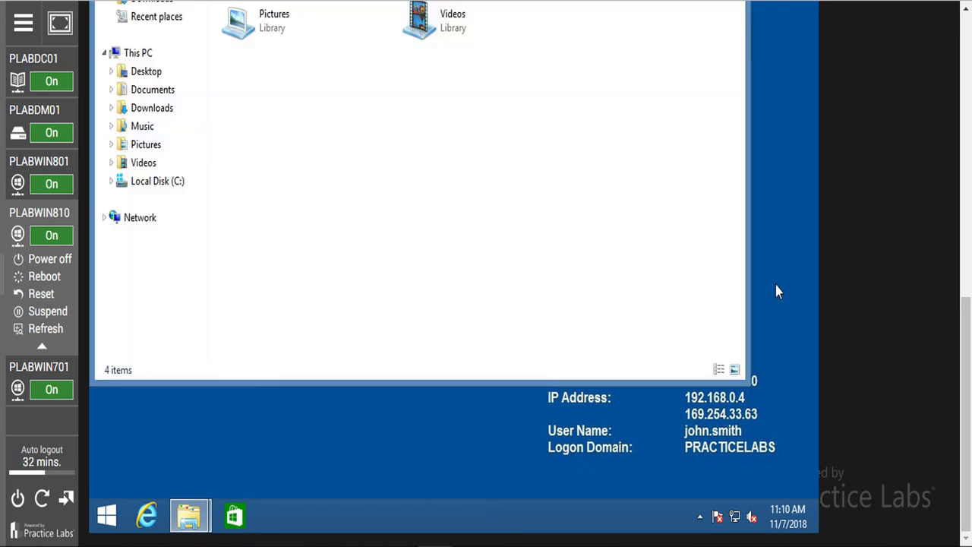
pyautogui.scroll(2, 968, 291)
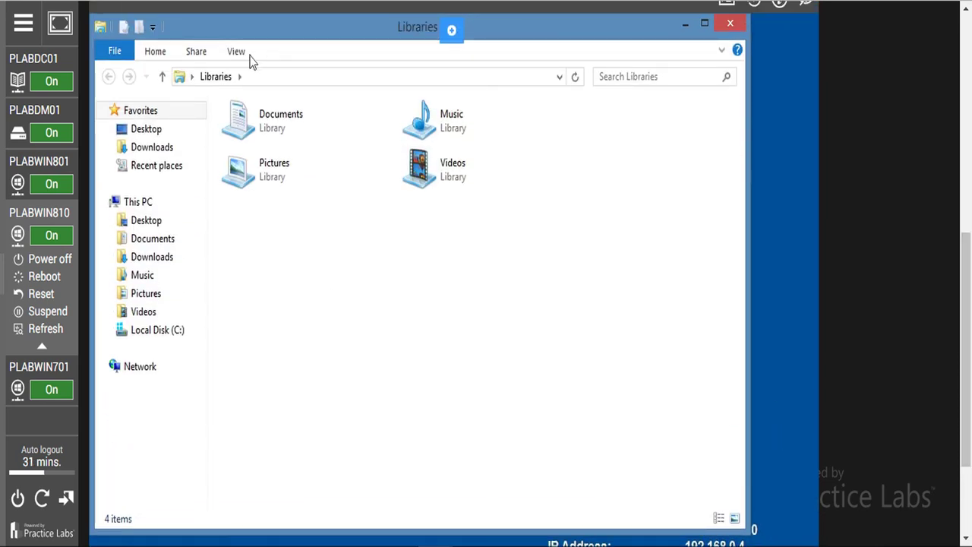
pyautogui.click(278, 131)
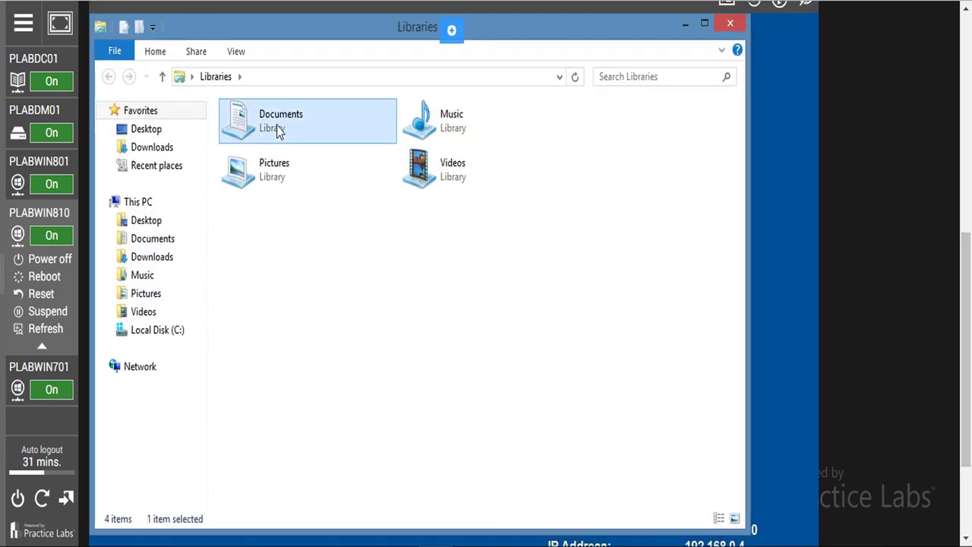
pyautogui.doubleClick(276, 128)
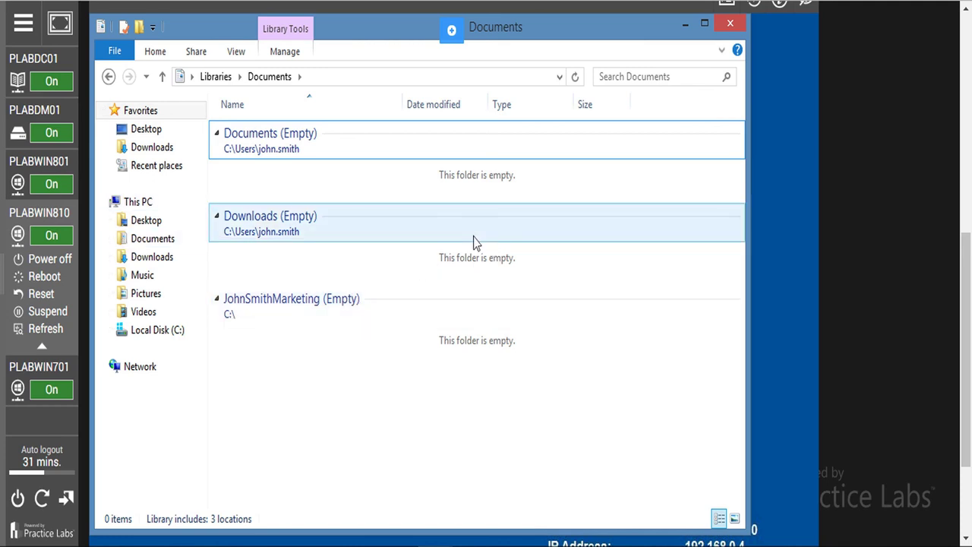
pyautogui.scroll(-2, 474, 237)
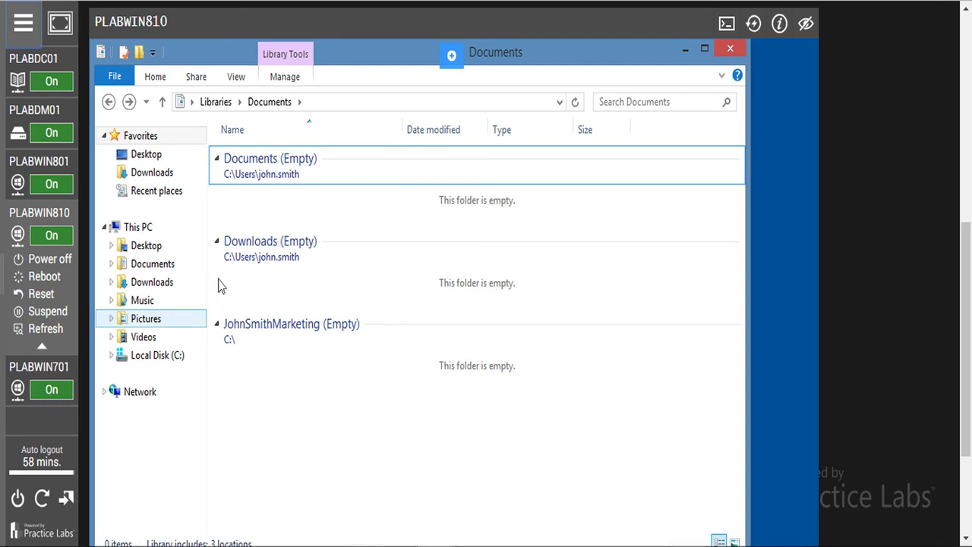
# Step: Make a new library from the Favorites Desktop shortcut via Include in library > Create new library
pyautogui.click(137, 137)
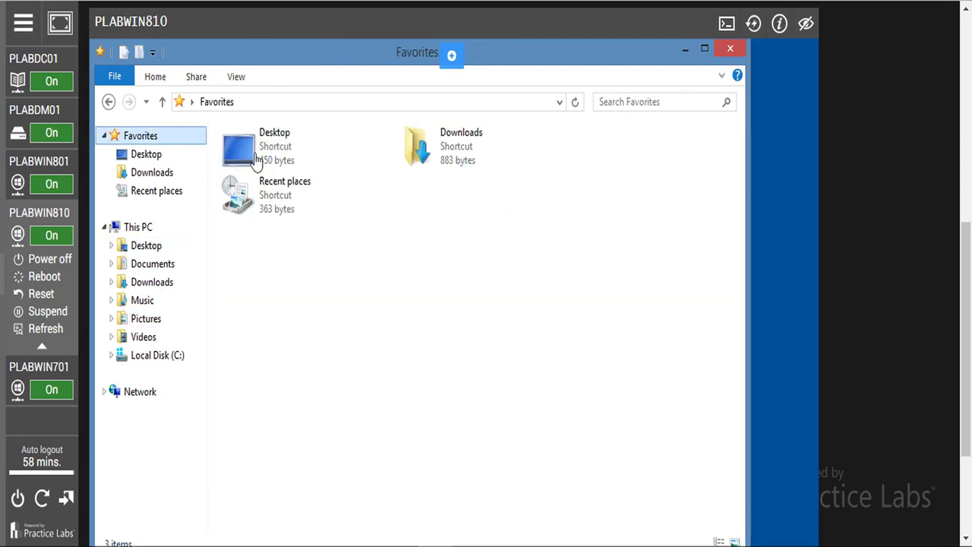
pyautogui.click(279, 156)
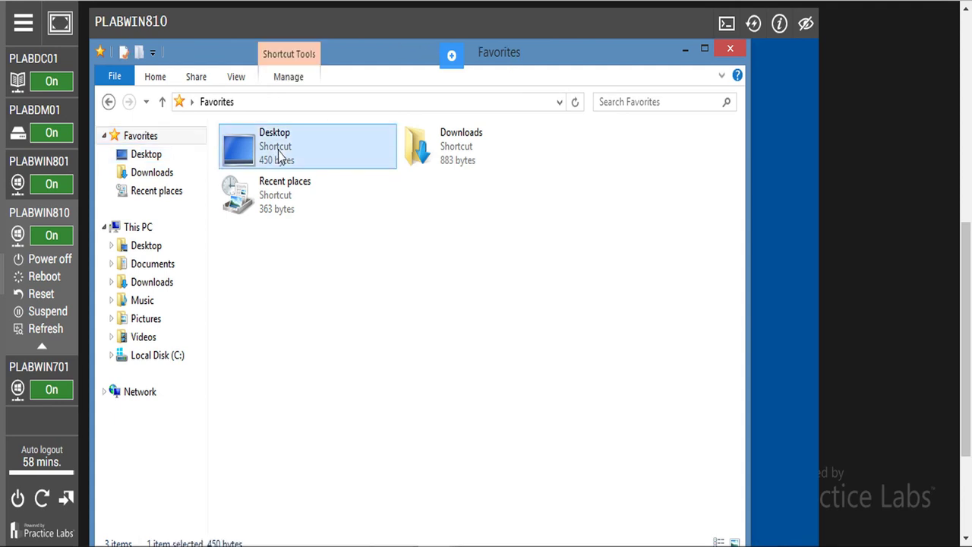
pyautogui.rightClick(278, 156)
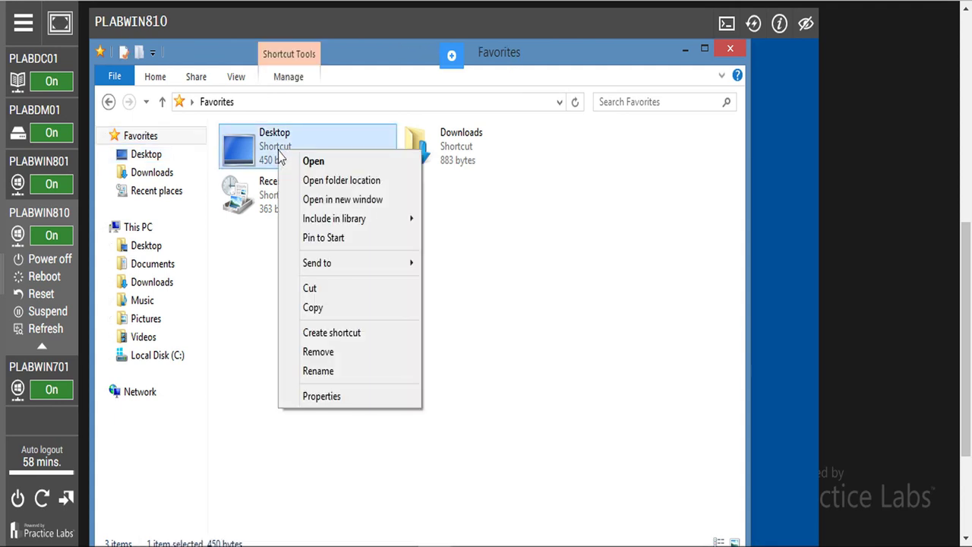
pyautogui.moveTo(327, 224)
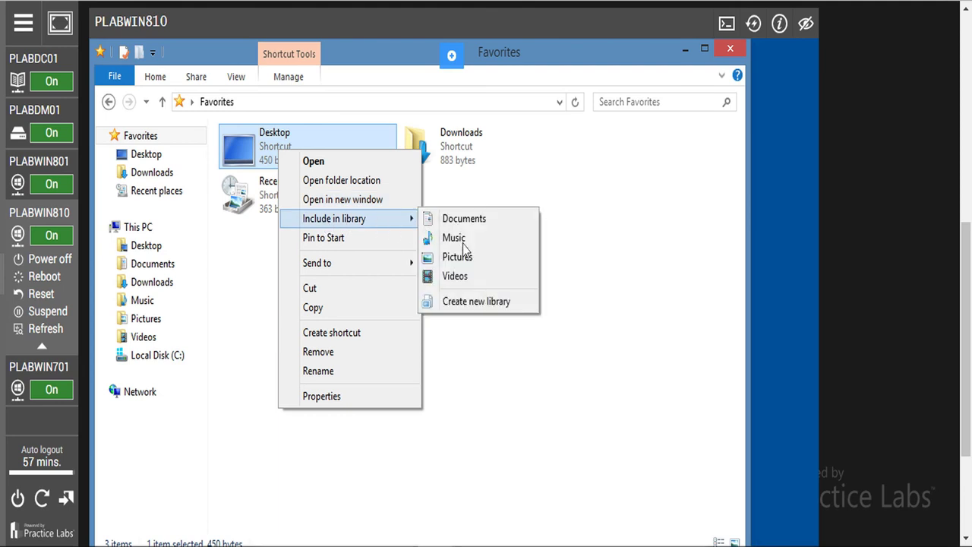
pyautogui.click(476, 301)
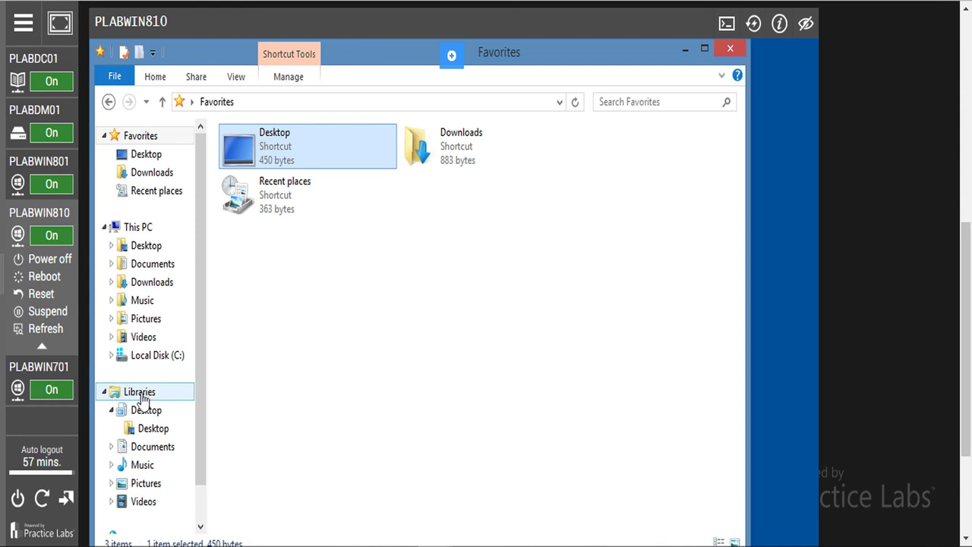
# Step: Open Libraries from the Desktop folder and confirm Desktop, Documents, Music, Pictures and Videos are listed
pyautogui.click(136, 138)
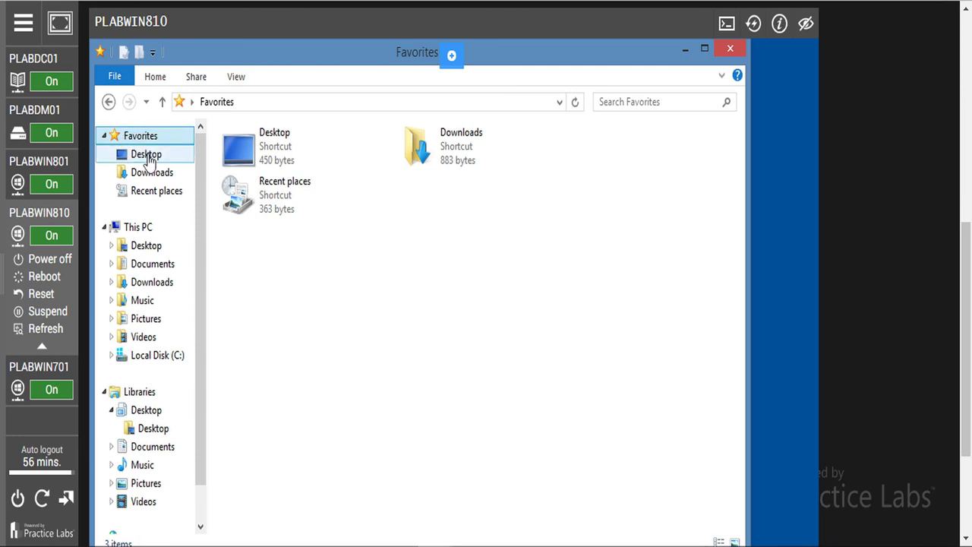
pyautogui.click(148, 155)
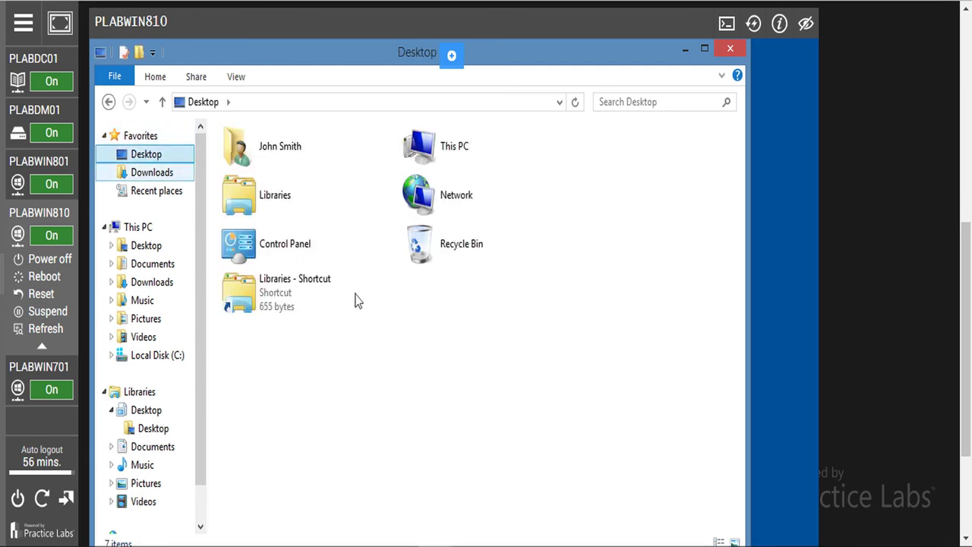
pyautogui.click(360, 301)
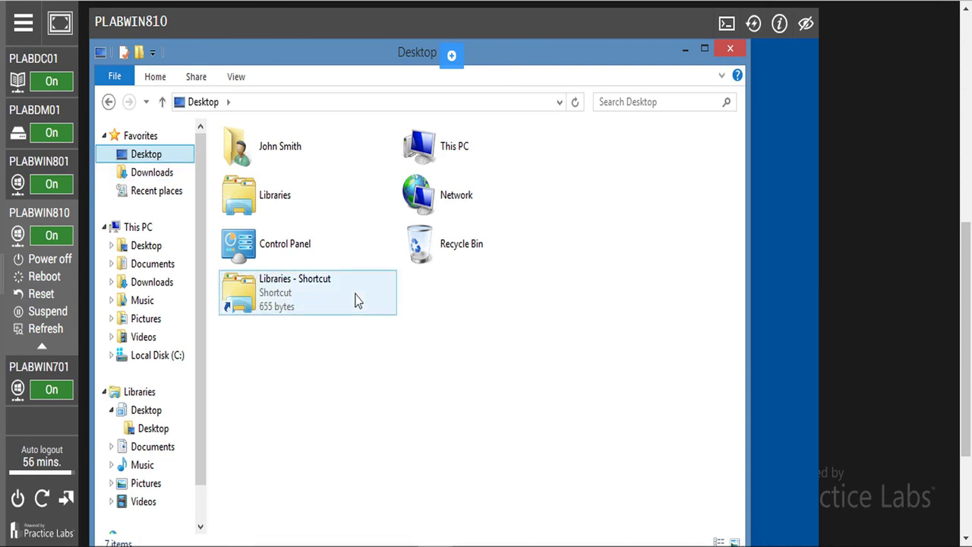
pyautogui.click(283, 201)
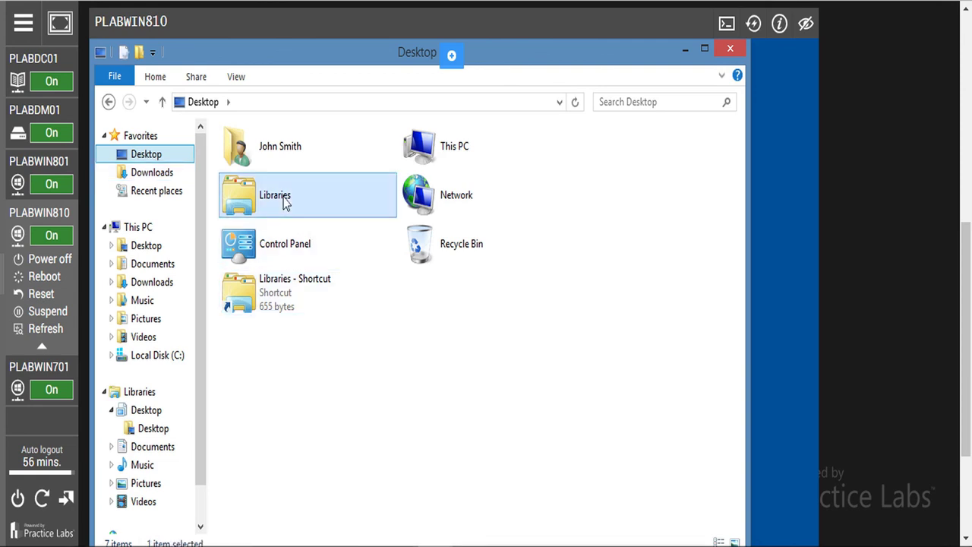
pyautogui.doubleClick(283, 202)
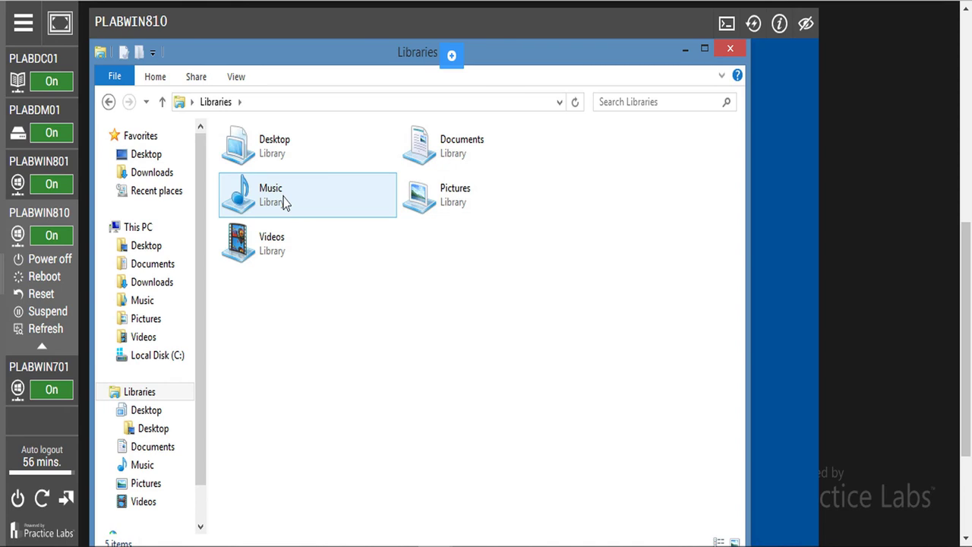
pyautogui.click(283, 202)
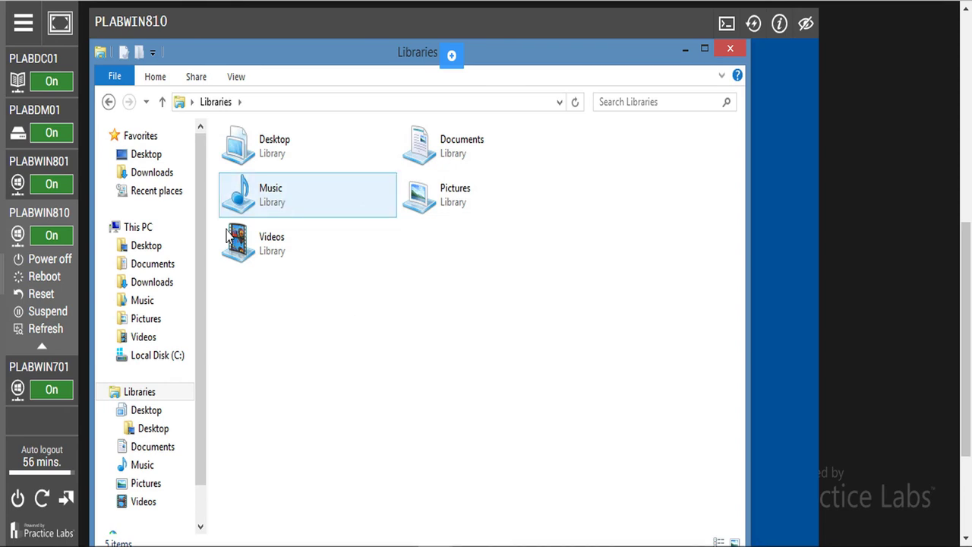
pyautogui.click(304, 146)
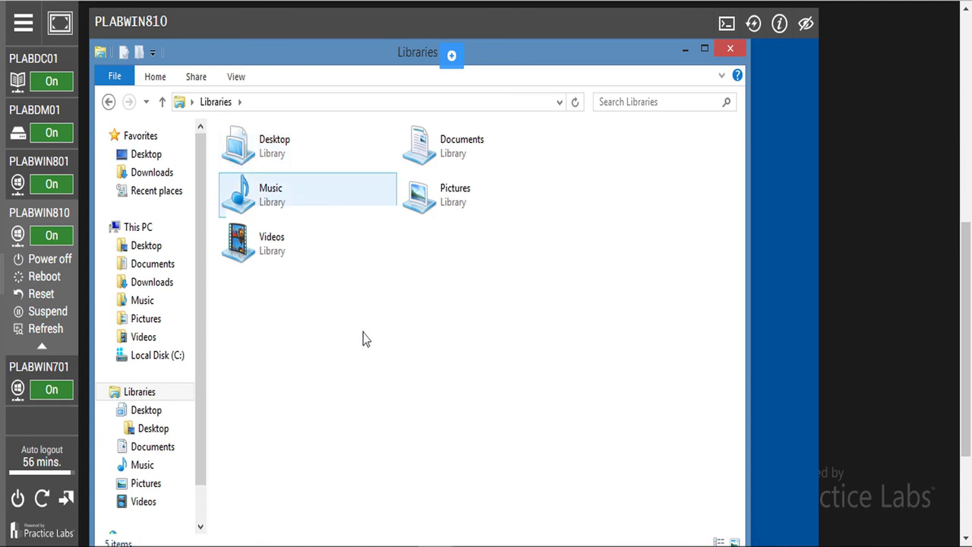
pyautogui.scroll(-1, 364, 337)
pyautogui.scroll(-1, 363, 261)
pyautogui.scroll(2, 363, 163)
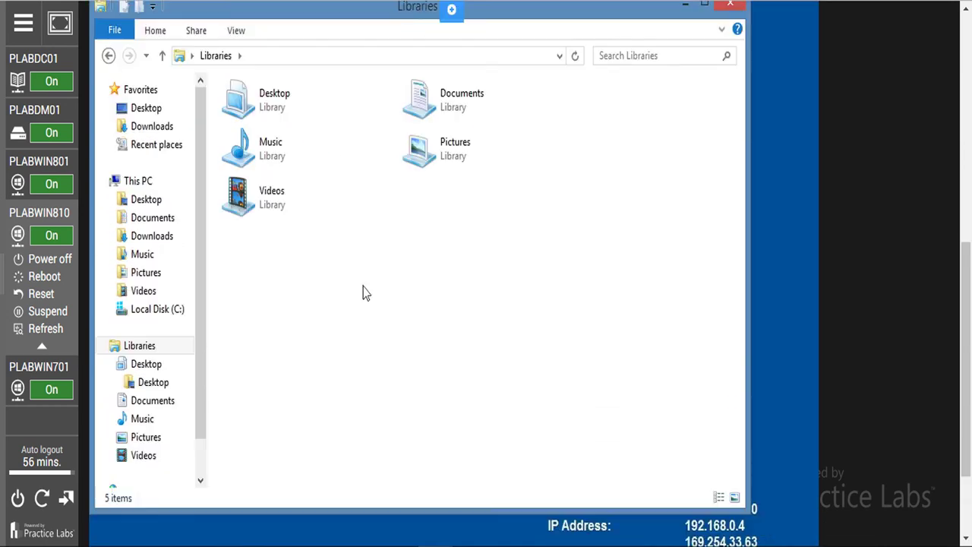